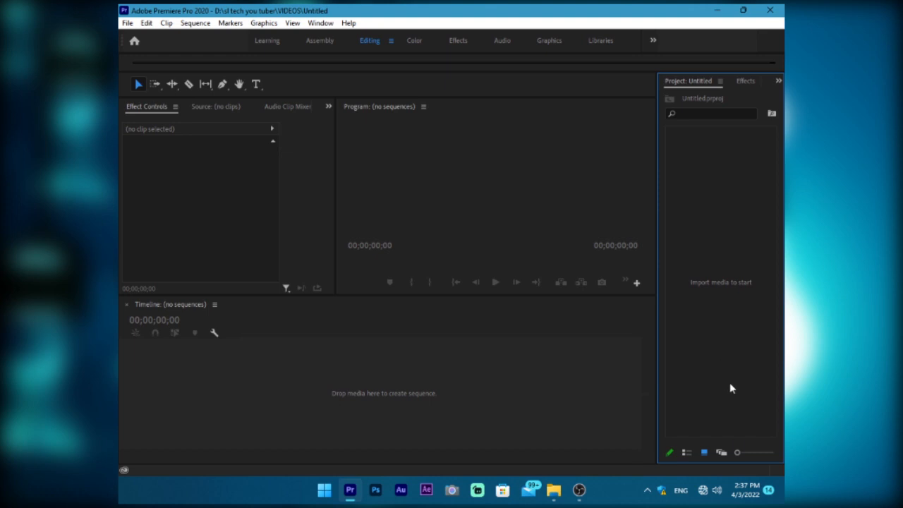
- Start a new sequence in the project and select the HDV 1080p30 preset for it
right_click(734, 256)
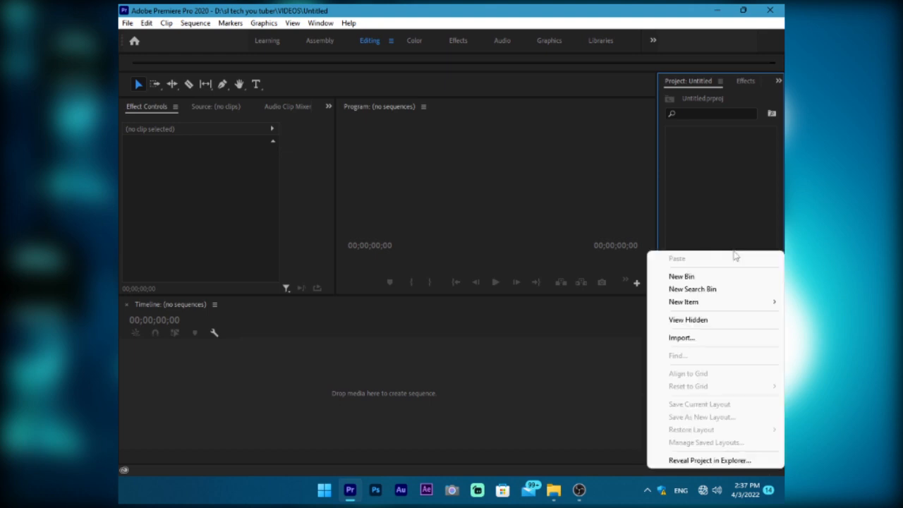
right_click(735, 182)
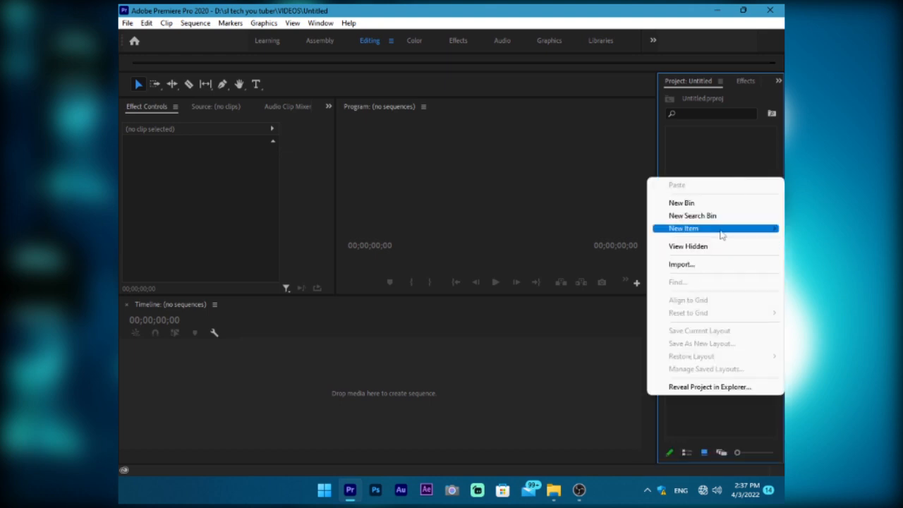
mouse_move(695, 230)
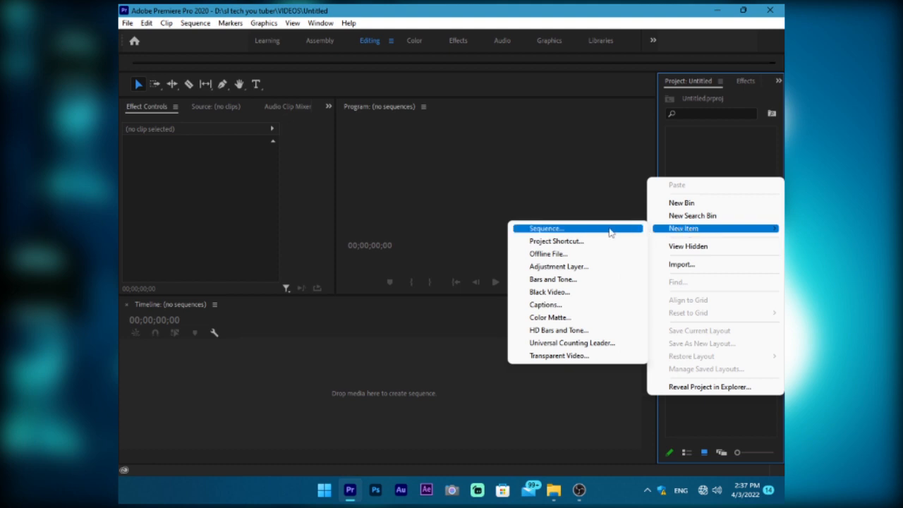
left_click(611, 231)
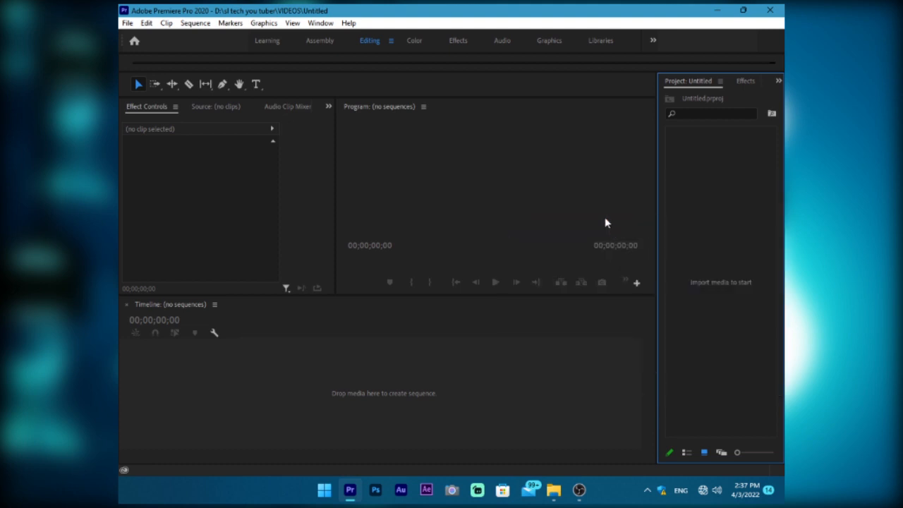
left_click(267, 227)
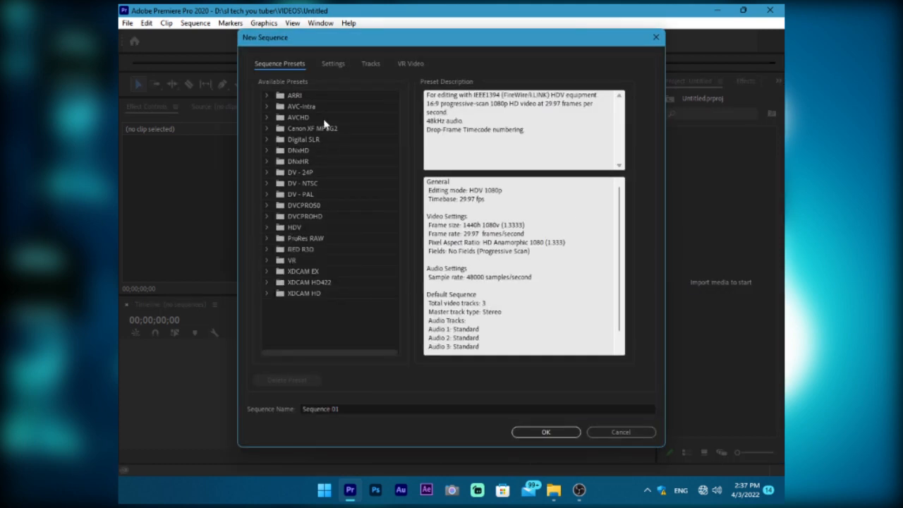
mouse_move(259, 37)
left_mouse_down()
mouse_move(272, 53)
mouse_move(242, 25)
mouse_move(256, 36)
left_mouse_up()
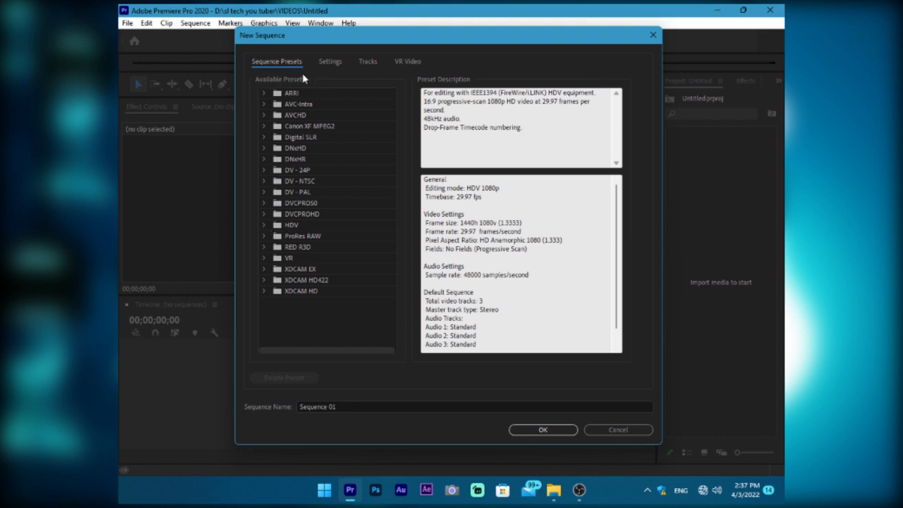
left_click(264, 226)
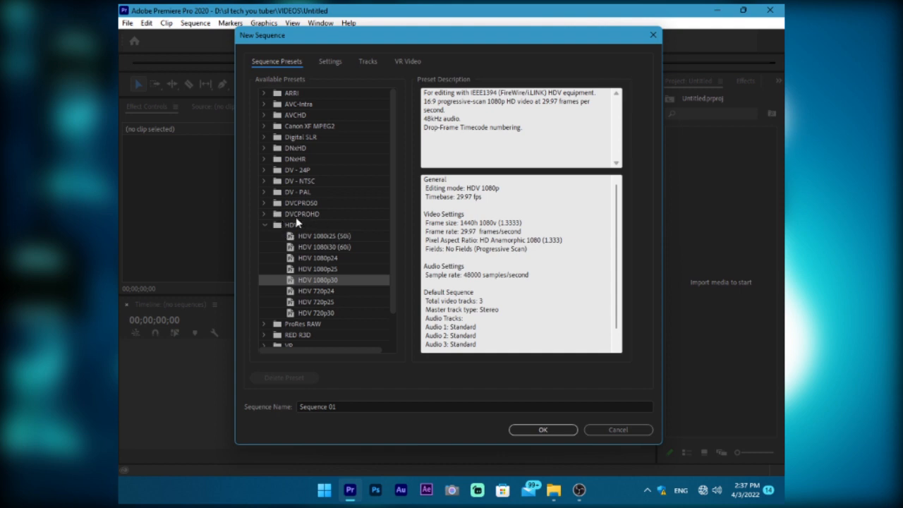
left_click(305, 215)
left_click(301, 225)
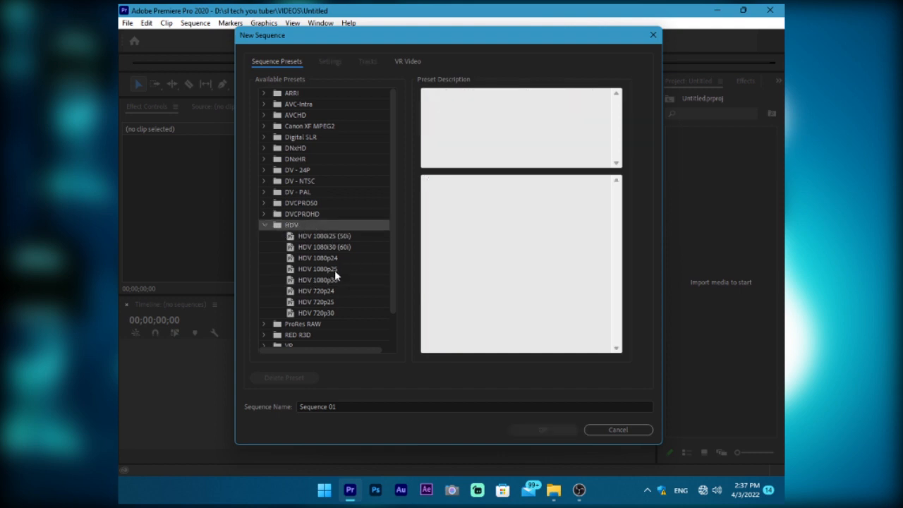
left_click(317, 280)
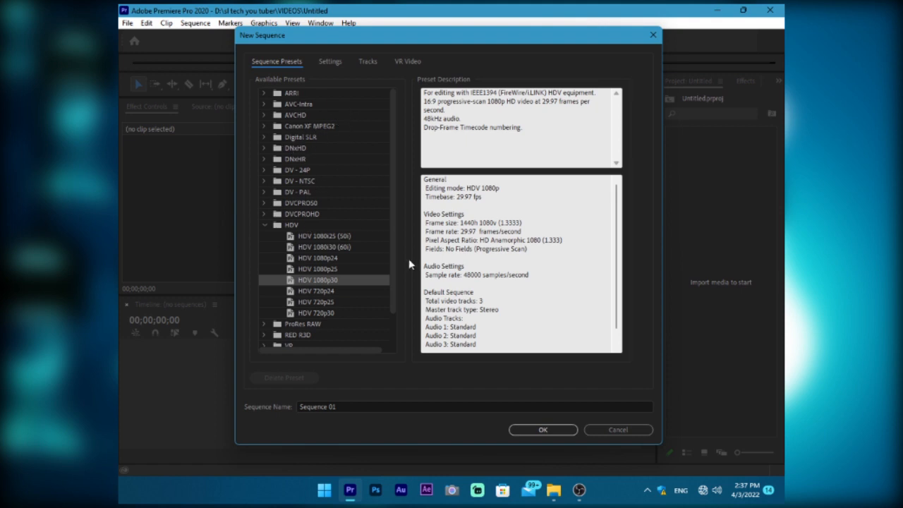
scroll(386, 296, "down", 3)
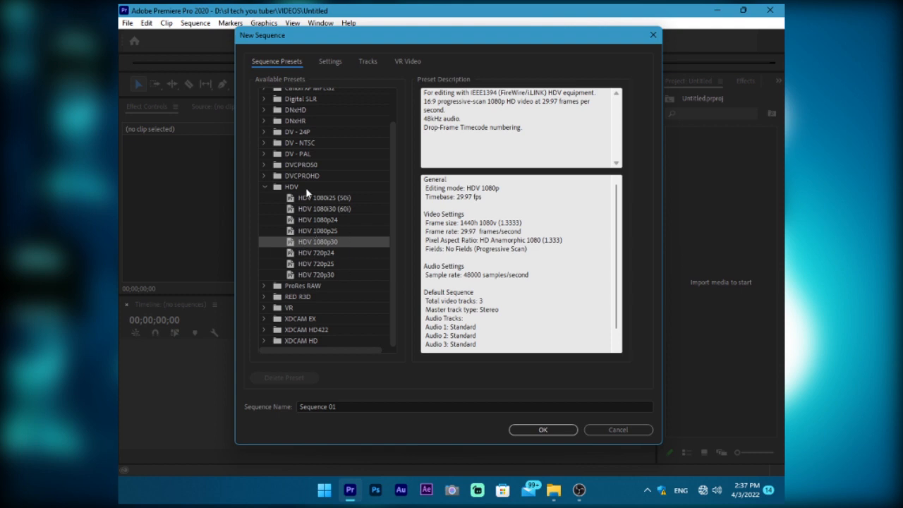
scroll(308, 193, "up", 3)
- Name the new sequence "base share effect" and create it
left_click(374, 409)
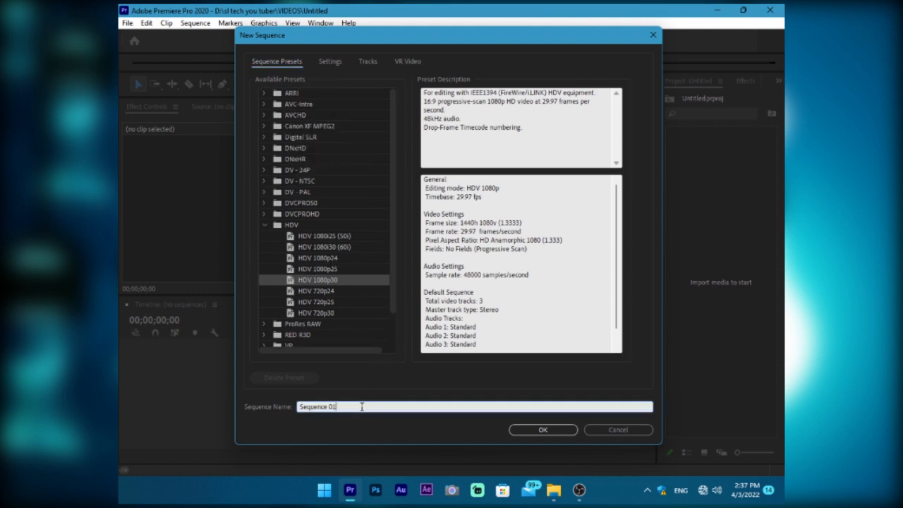
key("BackSpace")
type("L")
left_click(547, 431)
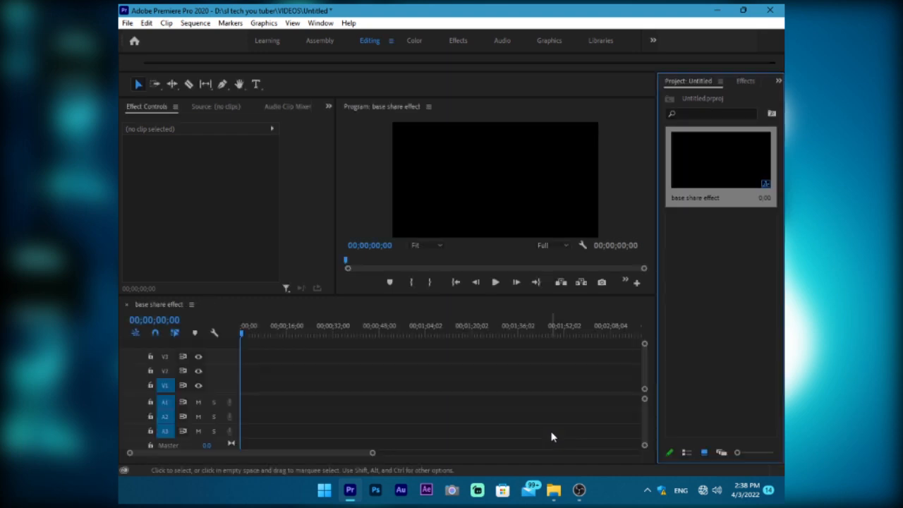
left_click(717, 318)
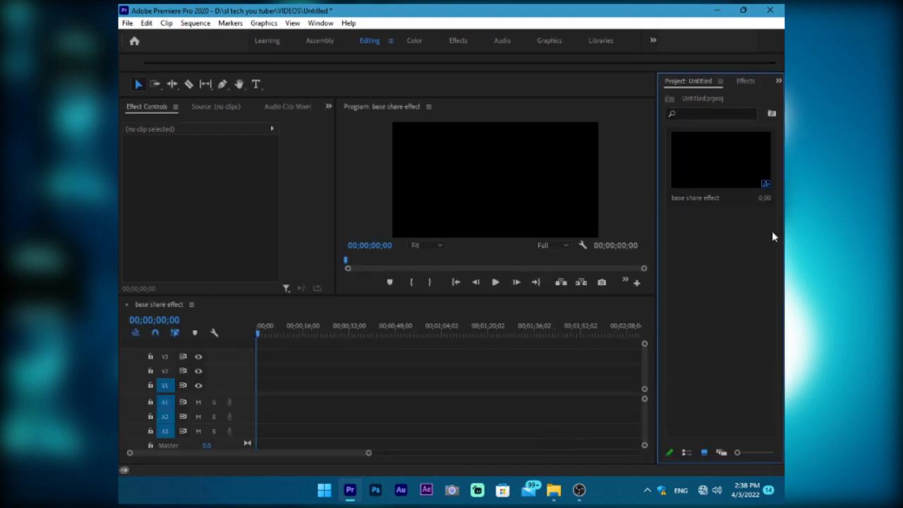
left_click(741, 203)
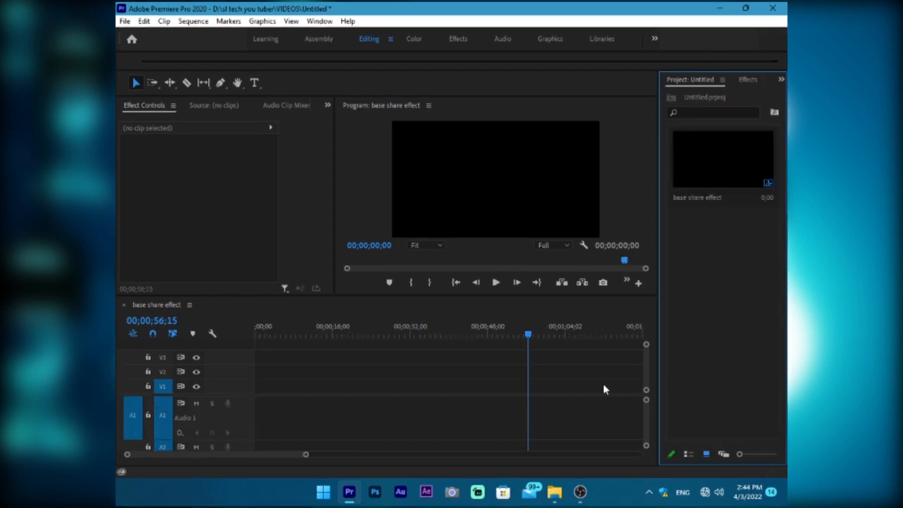
left_click(604, 385)
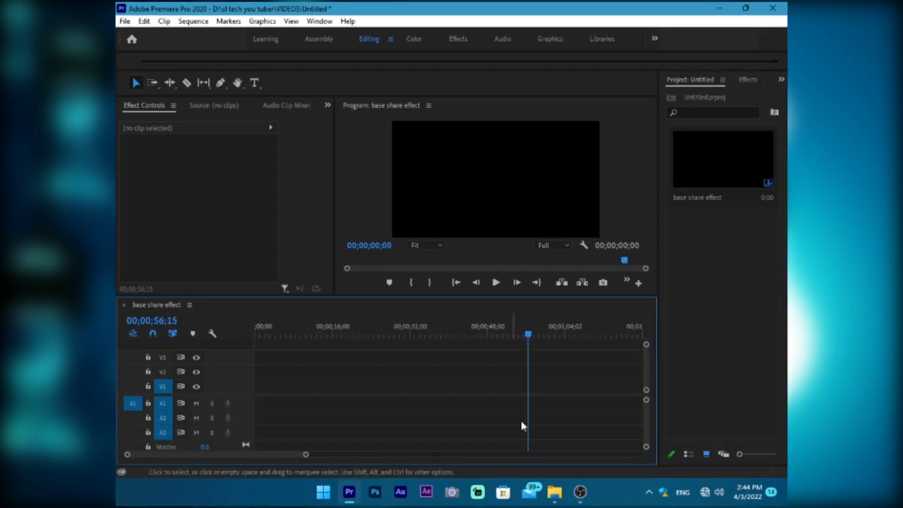
- Switch to File Explorer and import the Caballero - Ofshane audio and the wp8130882-listening-music-wallpapers image from the New folder into the Premiere Pro project
left_click(555, 492)
mouse_move(451, 184)
left_mouse_down()
mouse_move(228, 101)
mouse_move(236, 111)
mouse_move(256, 83)
mouse_move(221, 143)
mouse_move(255, 116)
left_mouse_up()
left_click(258, 113)
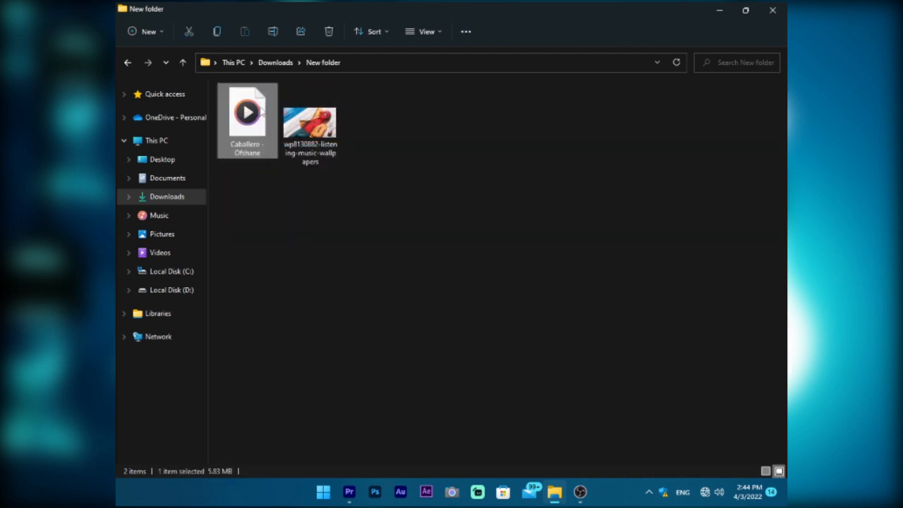
left_click(308, 285)
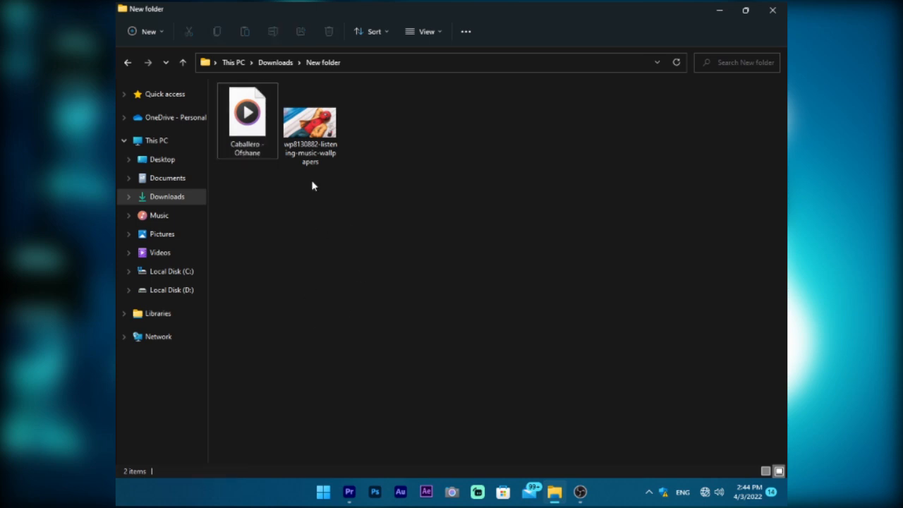
left_click(311, 157)
left_click(433, 167)
left_click_drag(433, 167, 659, 217)
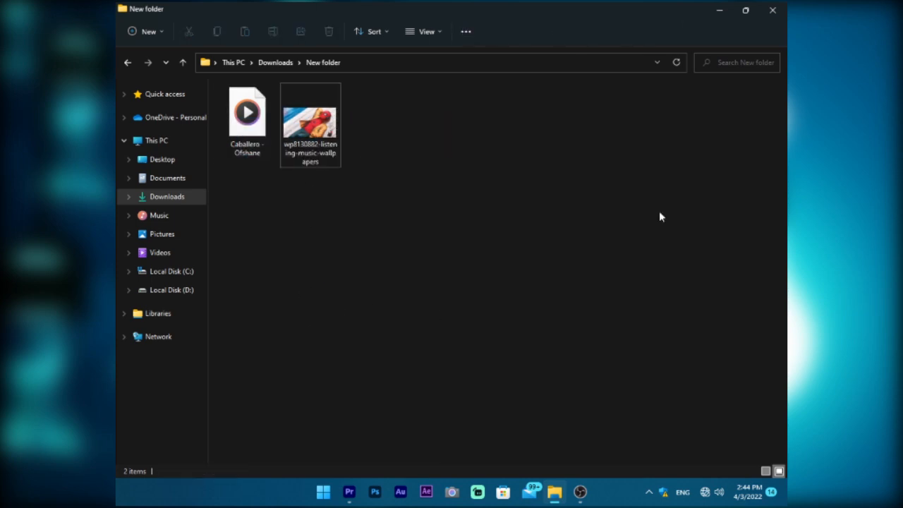
left_click(747, 10)
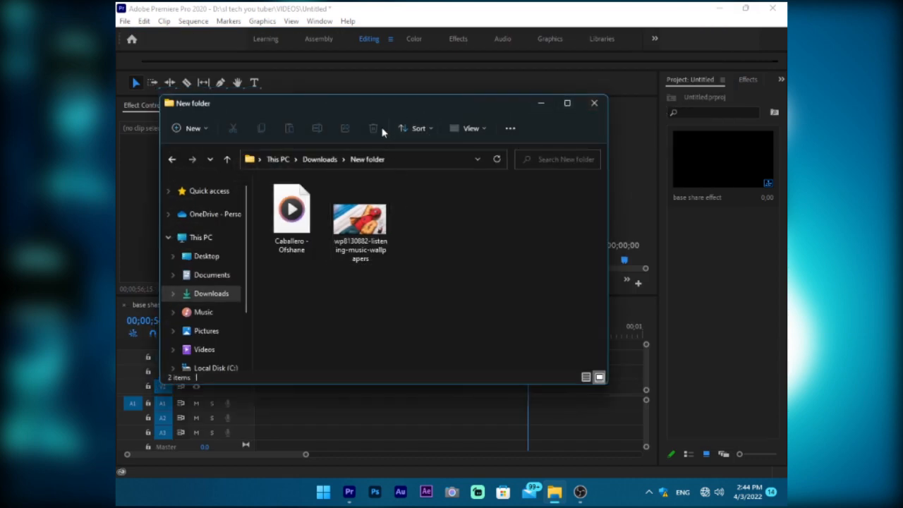
left_click_drag(387, 113, 349, 110)
left_click_drag(426, 256, 239, 185)
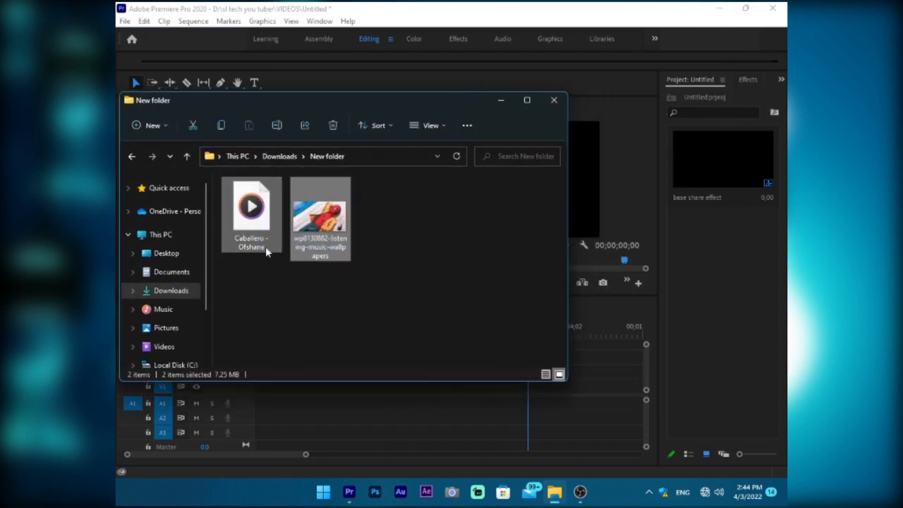
left_click_drag(321, 226, 703, 302)
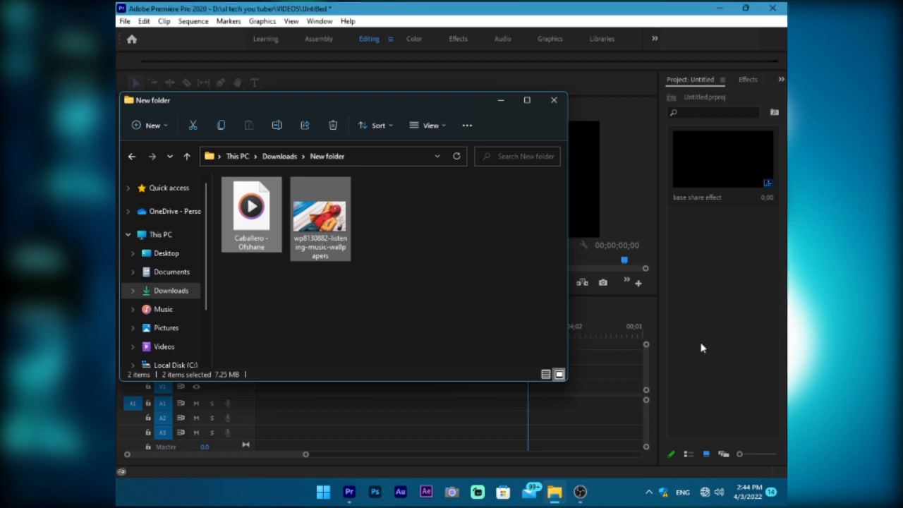
left_click(501, 101)
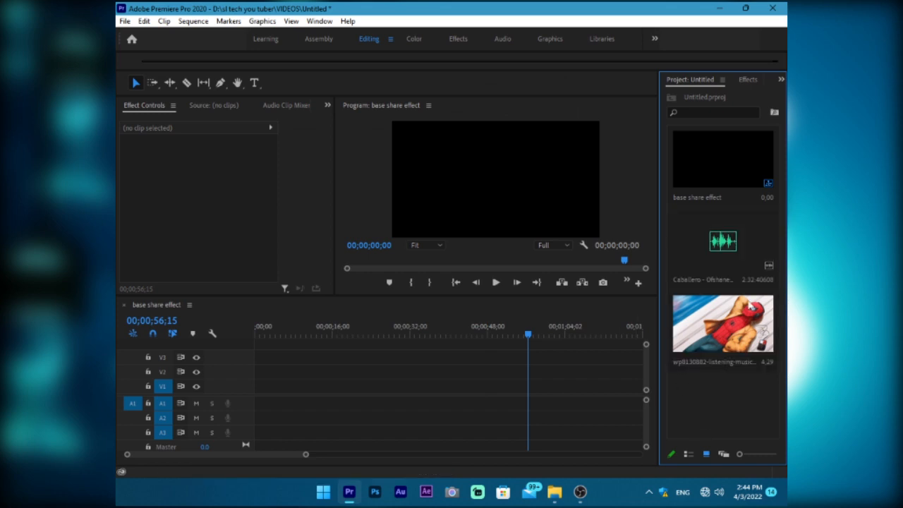
- Place the wallpaper image at the start of track V1 and extend the clip to the playhead at 00;00;56;15
left_click(718, 330)
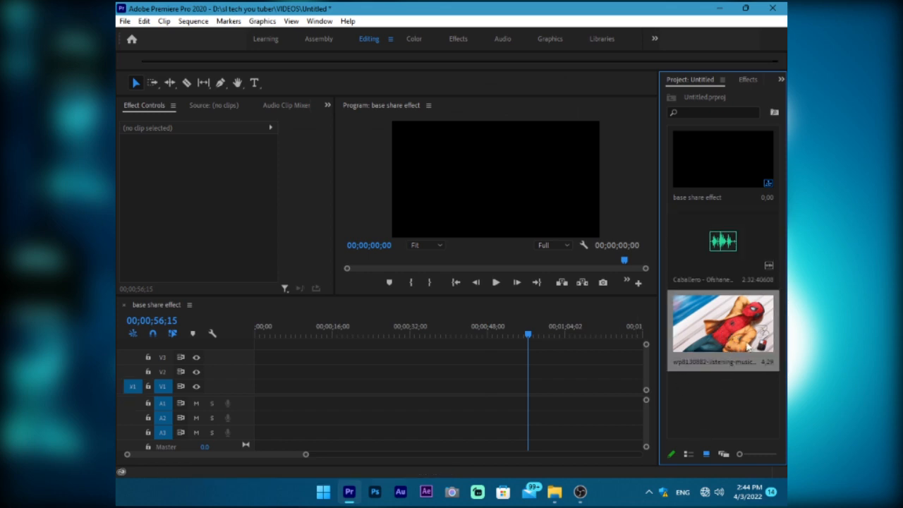
left_click_drag(738, 330, 259, 387)
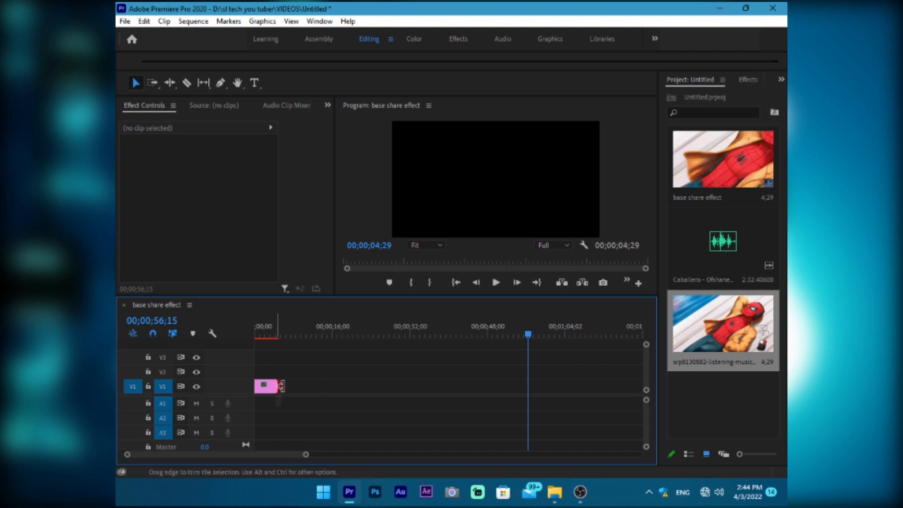
left_click_drag(281, 386, 526, 388)
- Move the playhead to 00;00;42;17 and set the wallpaper clip's scale to 50
left_click(731, 245)
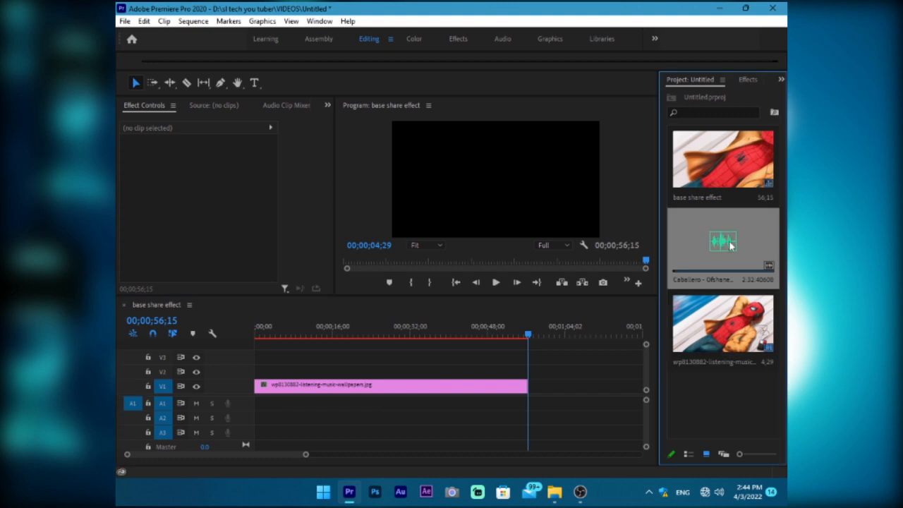
left_click(462, 329)
left_click(483, 386)
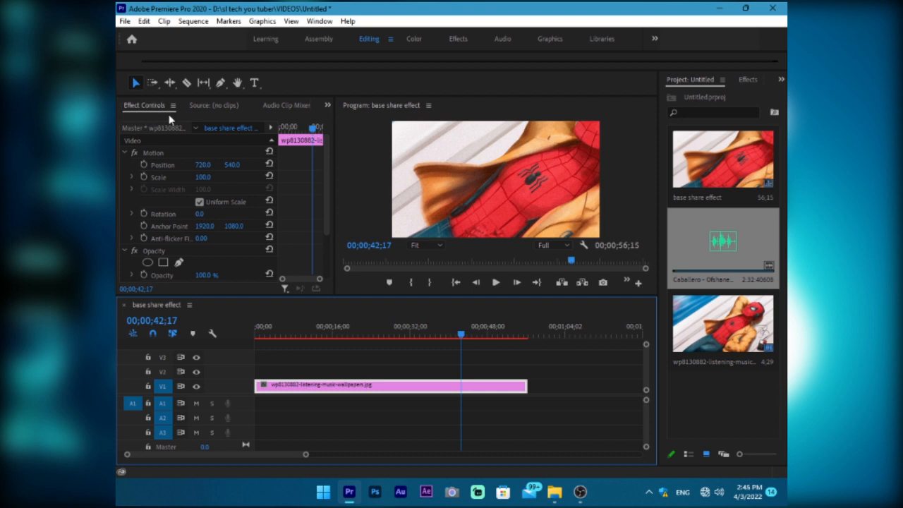
left_click(321, 21)
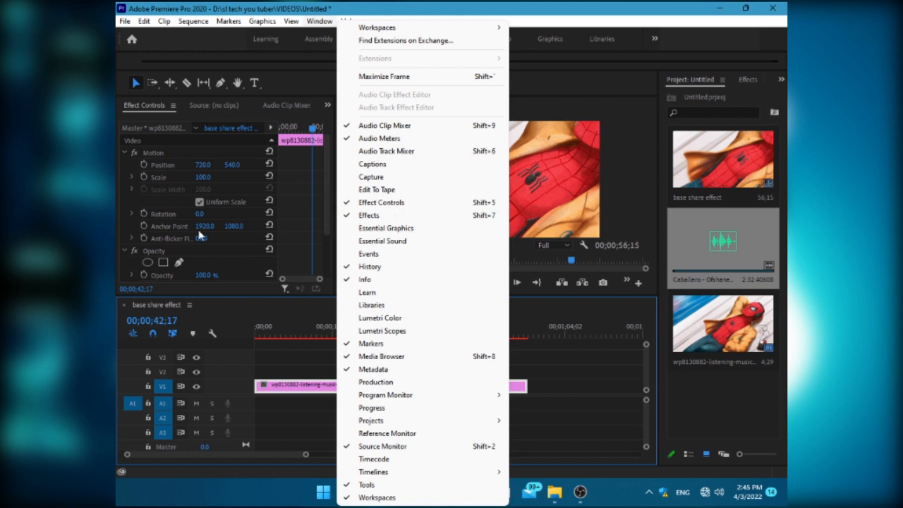
left_click(251, 283)
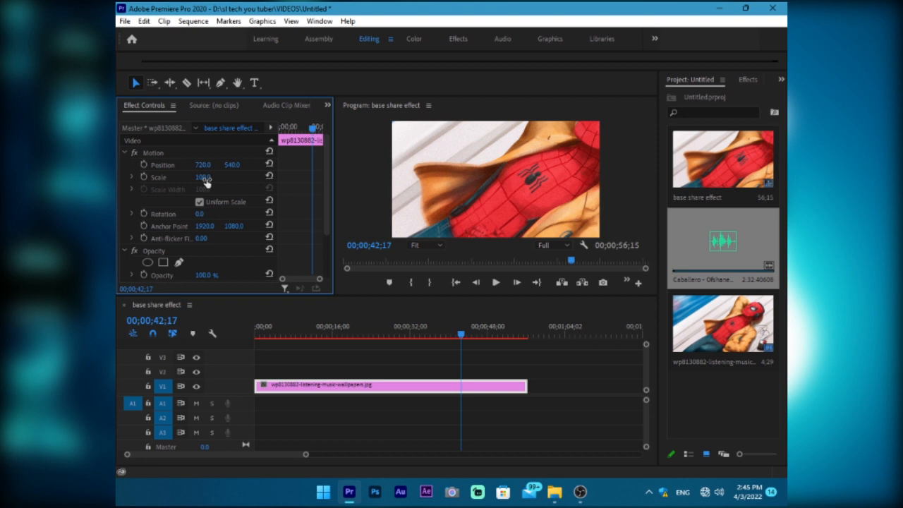
left_click_drag(205, 181, 170, 181)
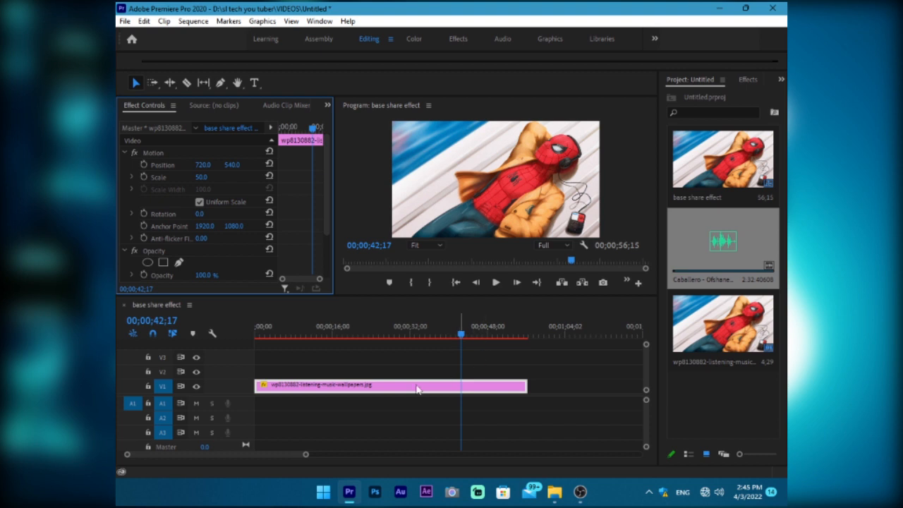
- Add the Caballero - Ofshane audio at the start of track A1 and lengthen the wallpaper clip to about one minute
left_click(750, 407)
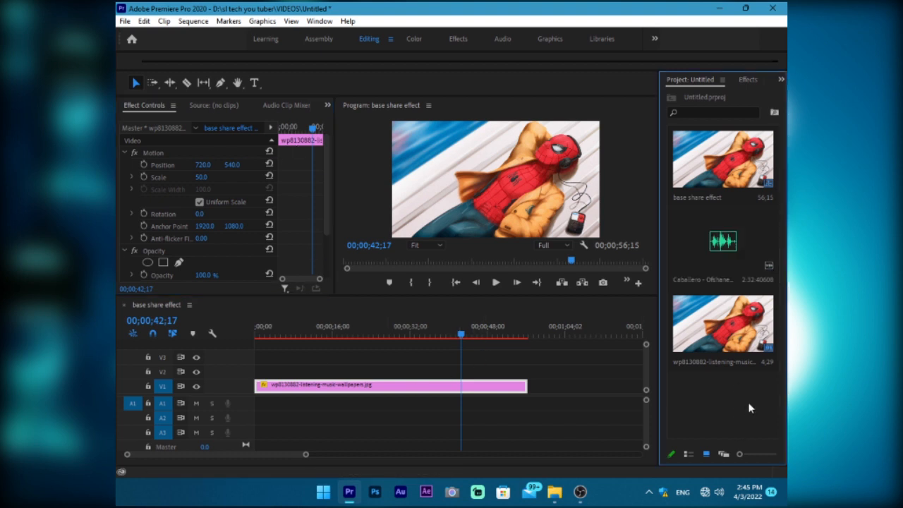
left_click(703, 238)
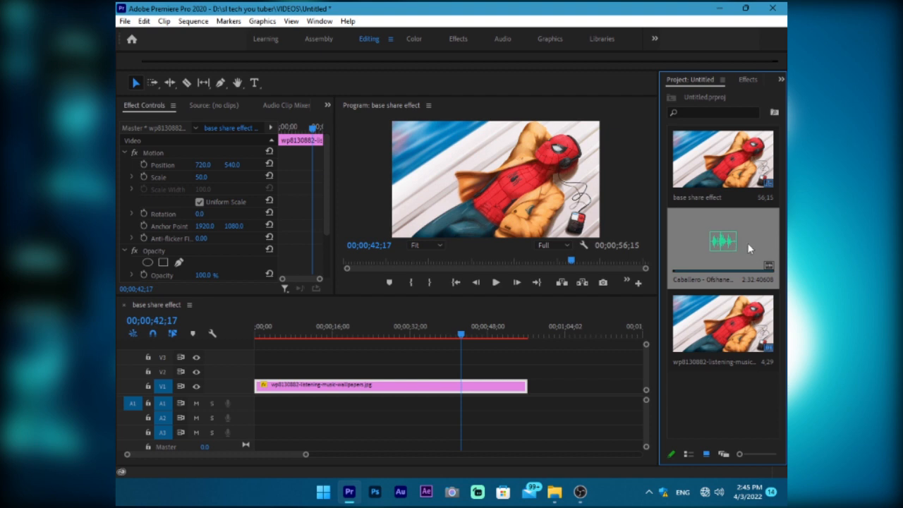
left_click_drag(749, 244, 261, 406)
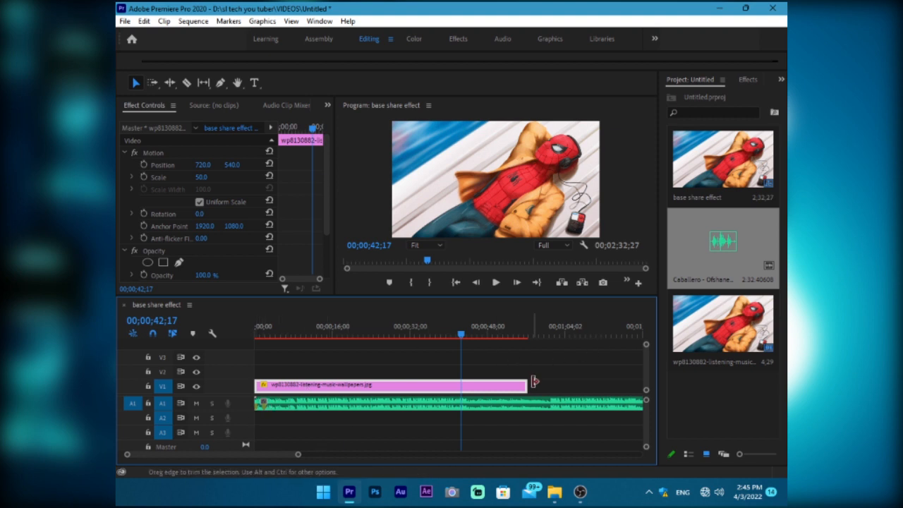
left_click_drag(528, 385, 545, 384)
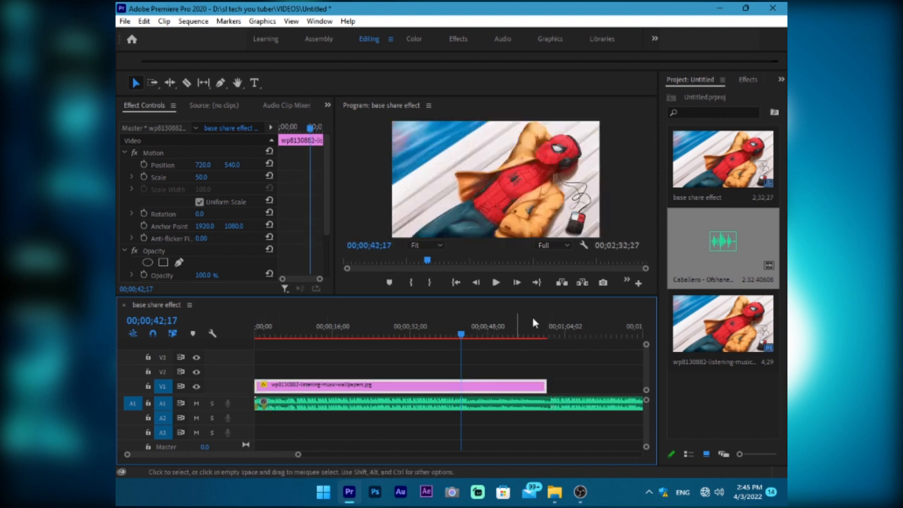
- Split the Caballero - Ofshane audio on track A1 at 00;01;00;27 and delete the part after the cut
left_click_drag(463, 338, 551, 339)
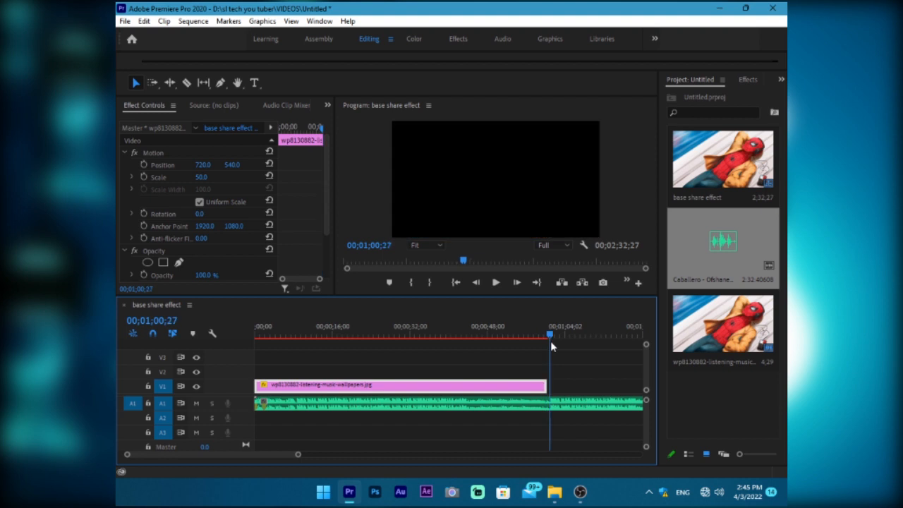
left_click(576, 405)
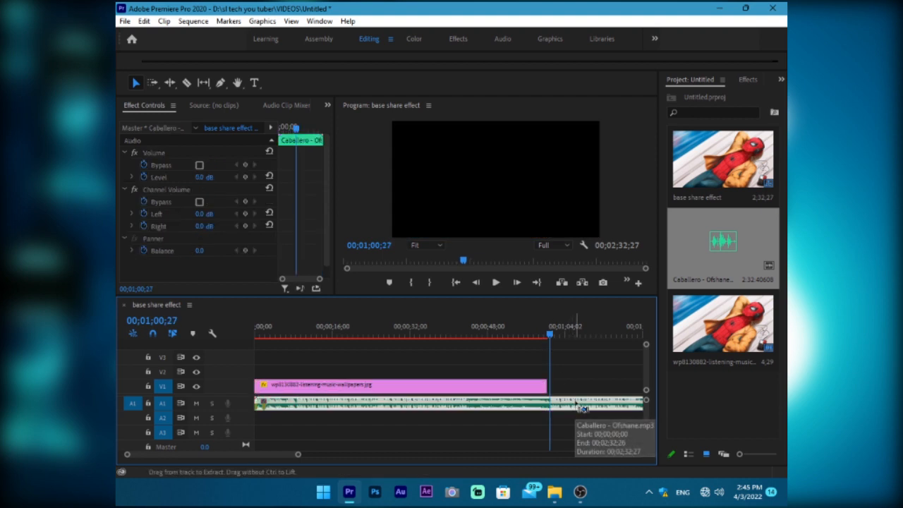
key("ctrl+k")
left_click(577, 405)
key("Delete")
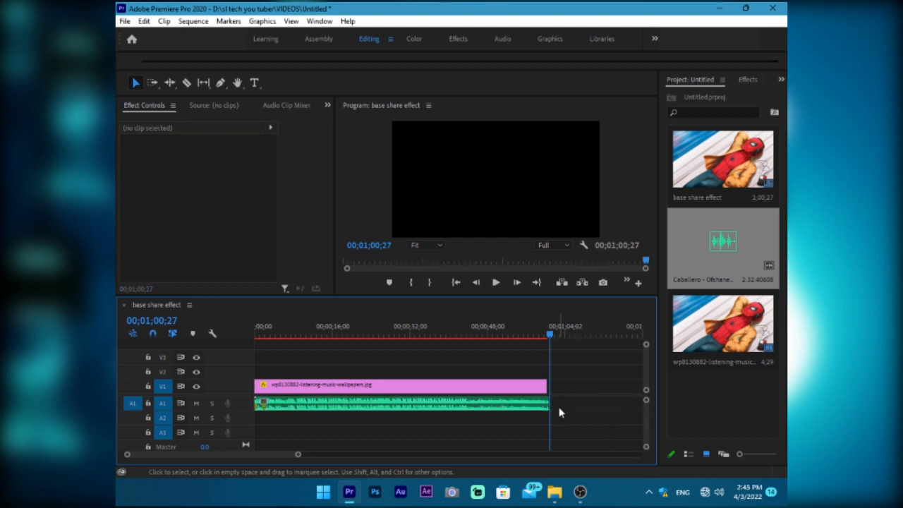
- Enlarge track A1 and fade out the end of the audio with two Pen tool volume keyframes, lowering the last one
left_click_drag(528, 436, 513, 370)
left_click_drag(546, 330, 524, 332)
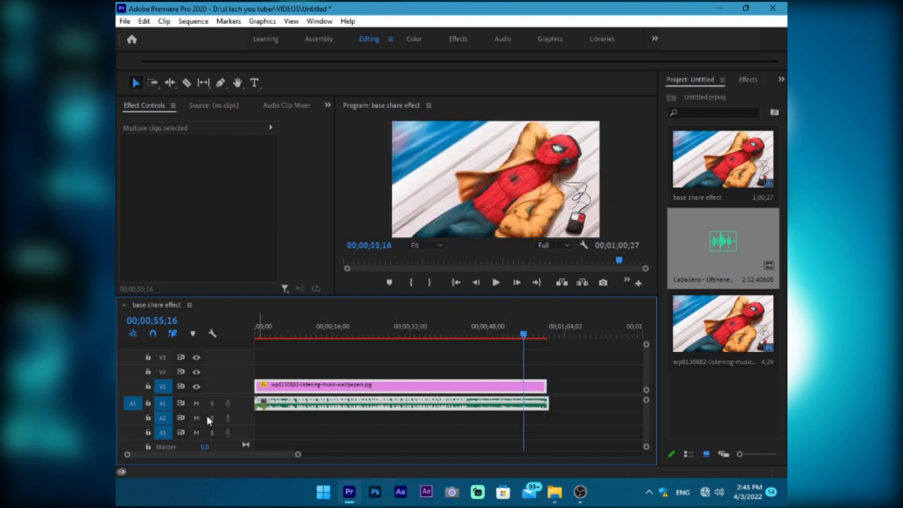
double_click(240, 408)
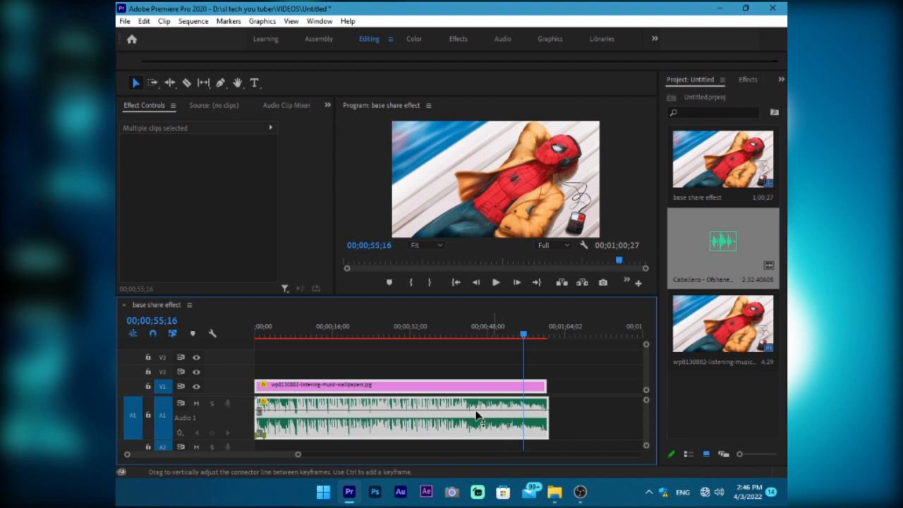
left_click(220, 82)
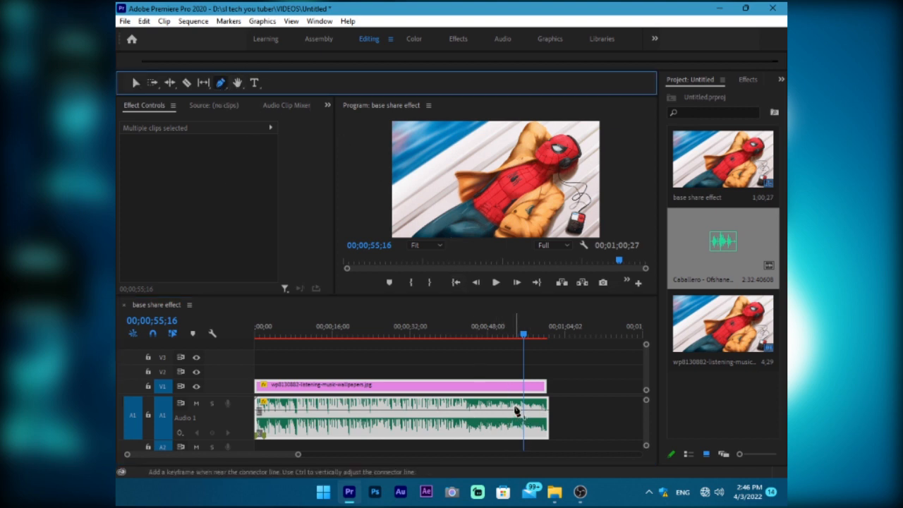
left_click(503, 409)
left_click(544, 408)
left_click_drag(544, 409, 544, 428)
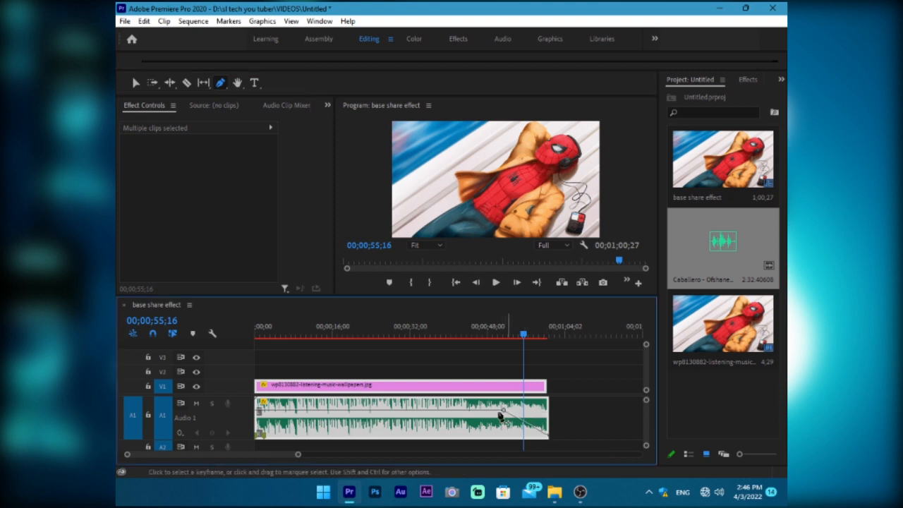
left_click_drag(504, 409, 495, 411)
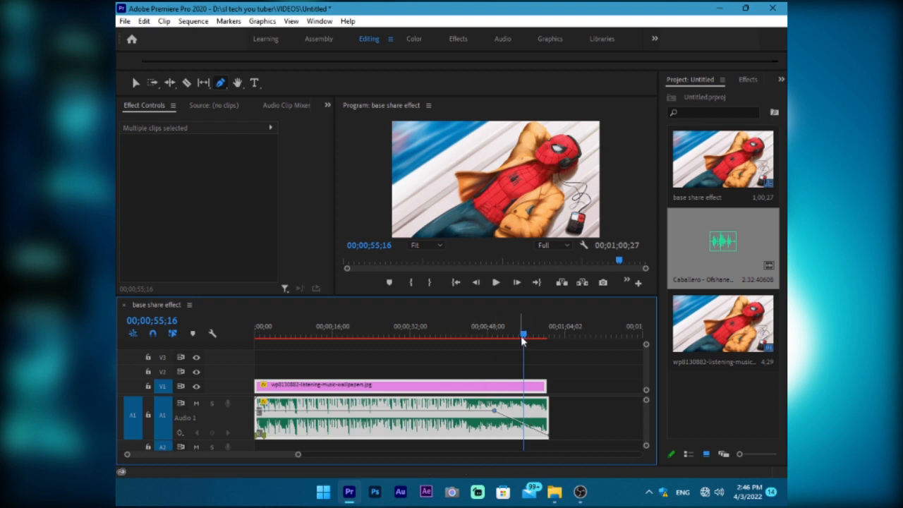
- Play the sequence from 00;00;46;16 to hear the audio fade-out, and return to the Selection tool
left_click(480, 335)
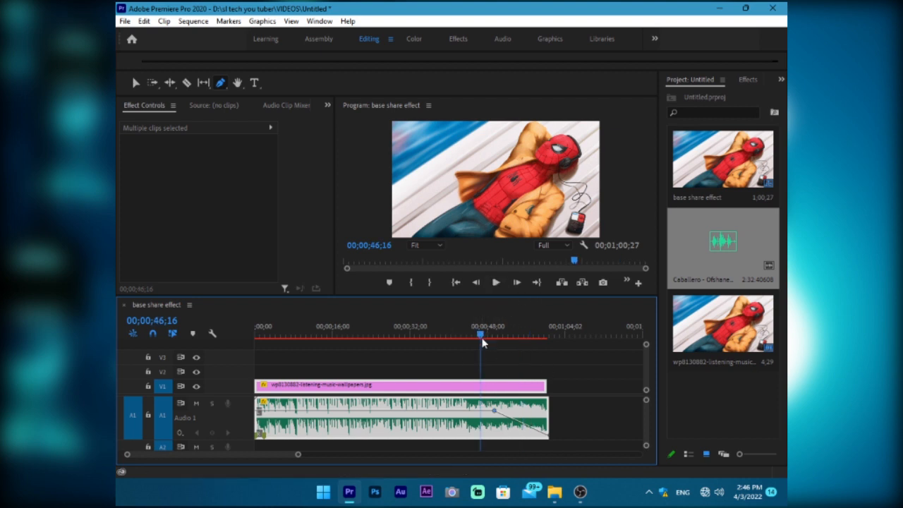
left_click(494, 286)
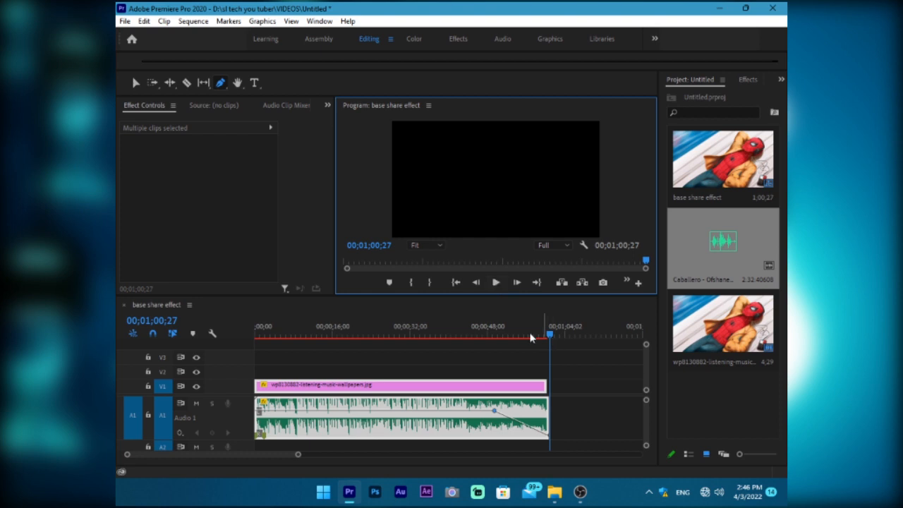
key("v")
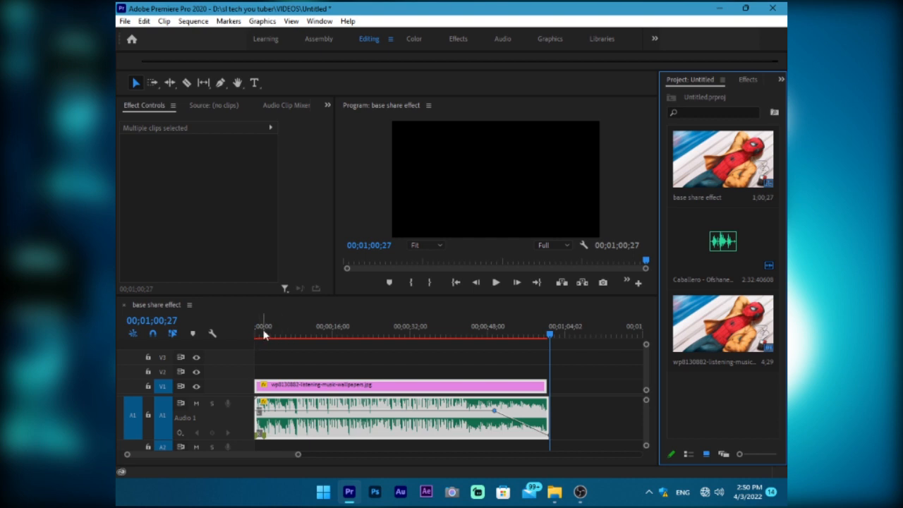
- Play the sequence from its start and place markers along the music's beats
left_click(455, 282)
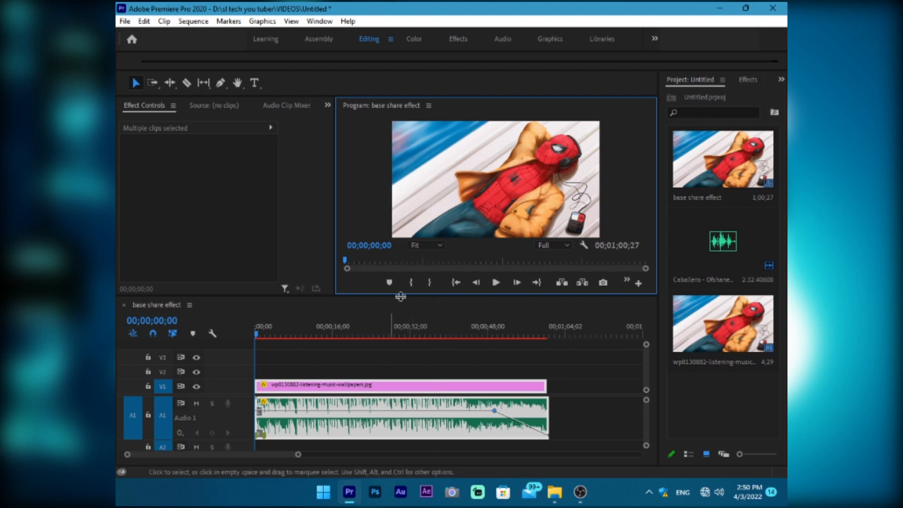
left_click(259, 334)
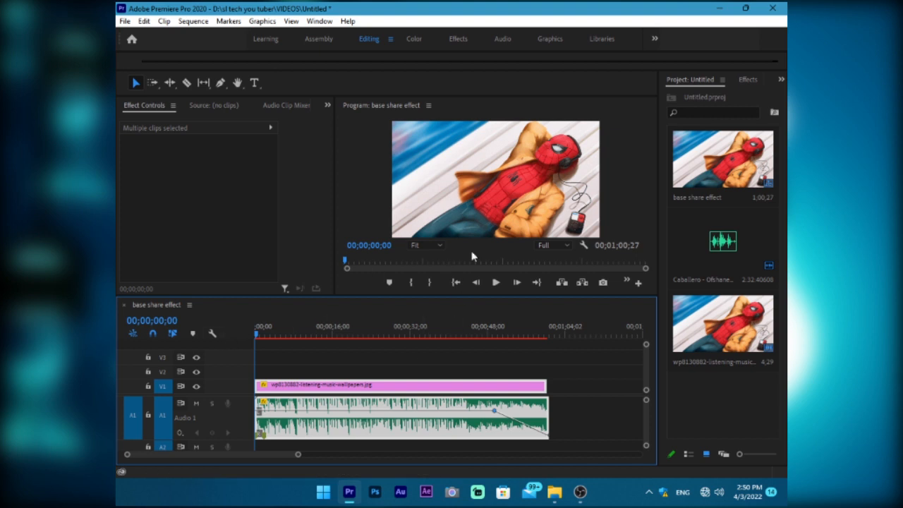
left_click(496, 283)
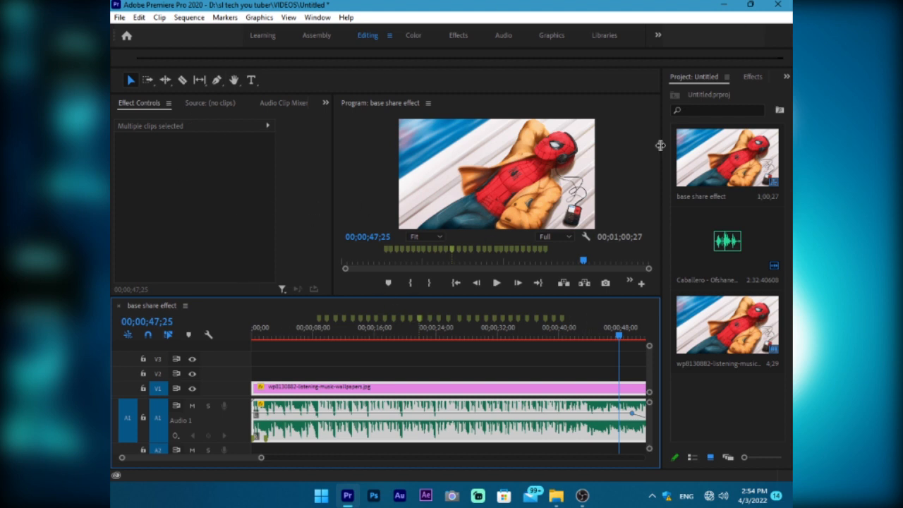
- Create a new 1440 x 1080 adjustment layer in the project at 29.97 fps Drop-Frame with HD Anamorphic 1080 (1.333) pixels
left_click(732, 410)
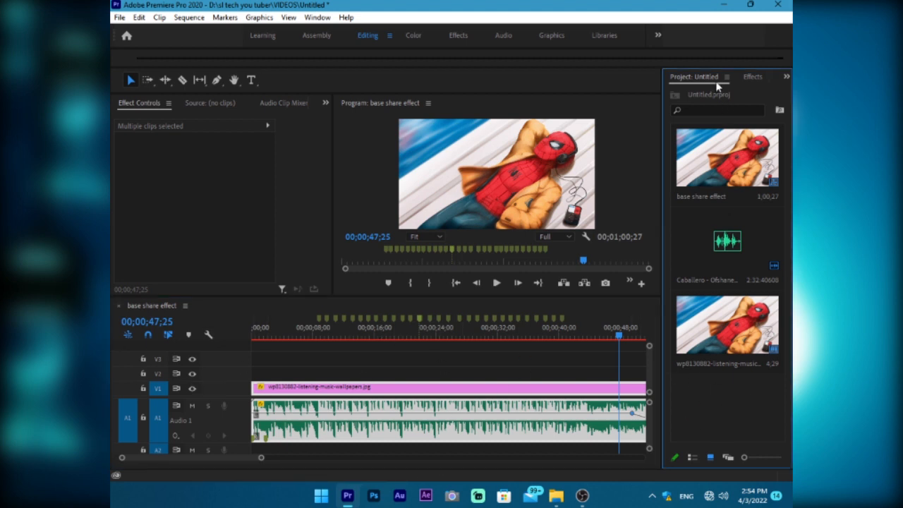
right_click(729, 403)
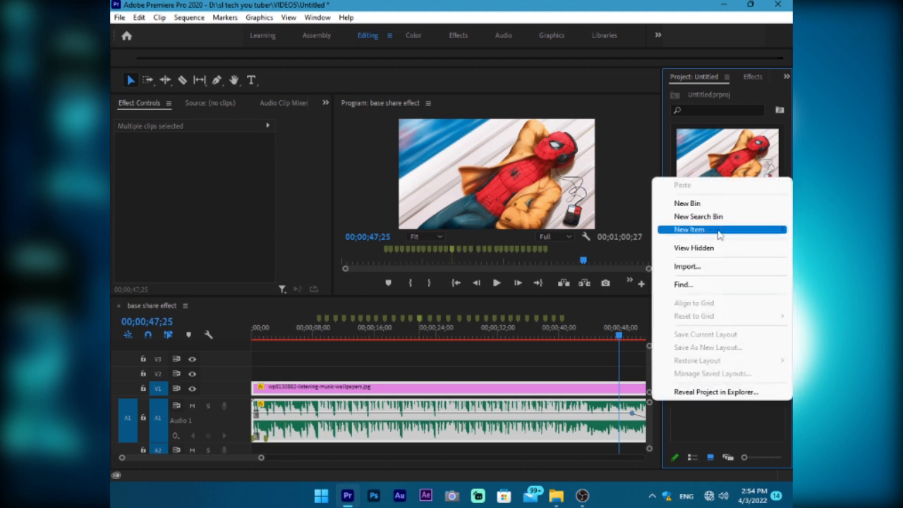
mouse_move(718, 232)
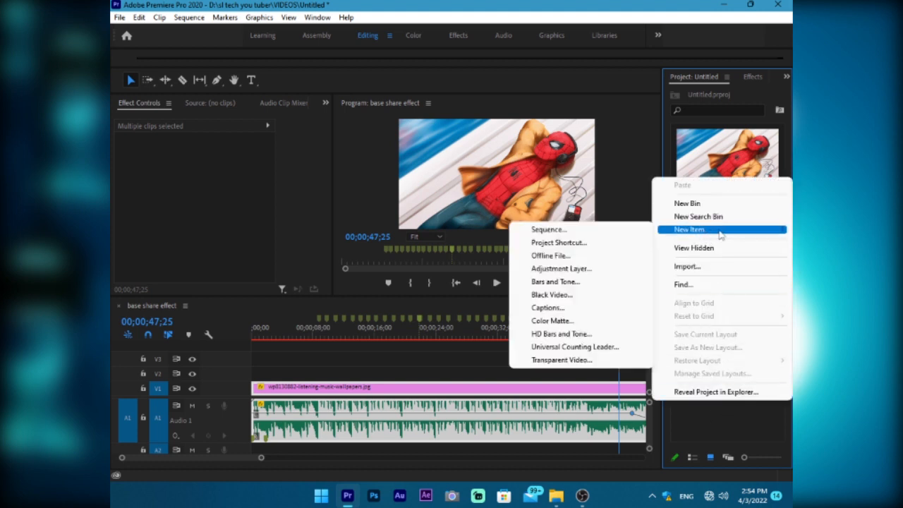
left_click(571, 269)
mouse_move(393, 185)
left_mouse_down()
mouse_move(408, 161)
mouse_move(400, 179)
mouse_move(381, 178)
mouse_move(392, 183)
left_mouse_up()
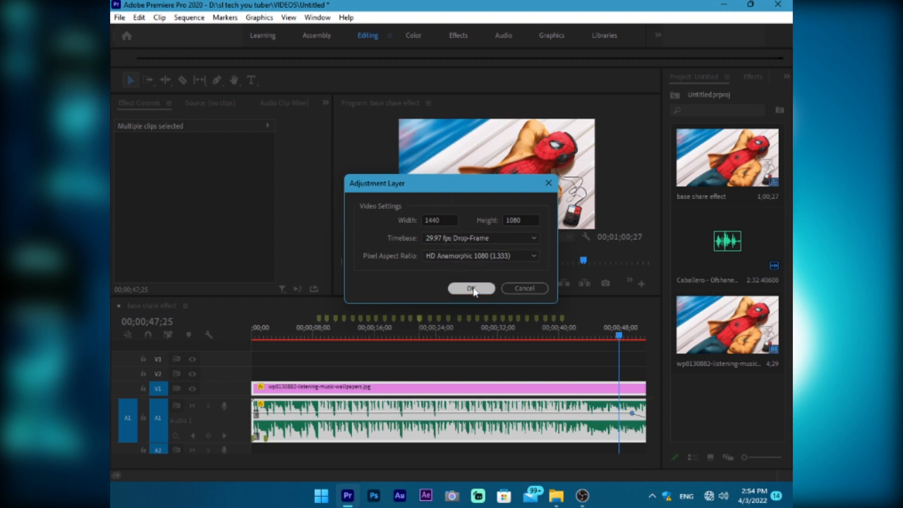
left_click(471, 288)
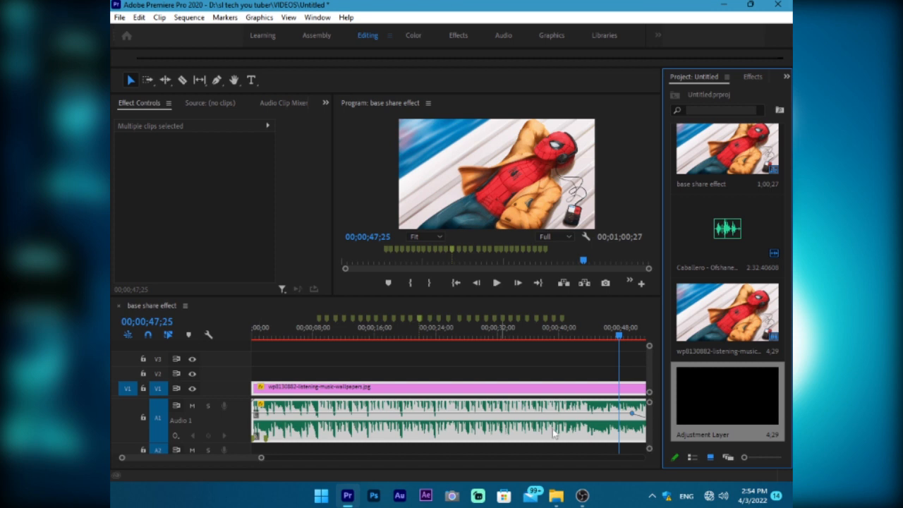
- Place the adjustment layer on track V2 starting at the first marker, 00;00;08;26
left_click_drag(260, 458, 206, 462)
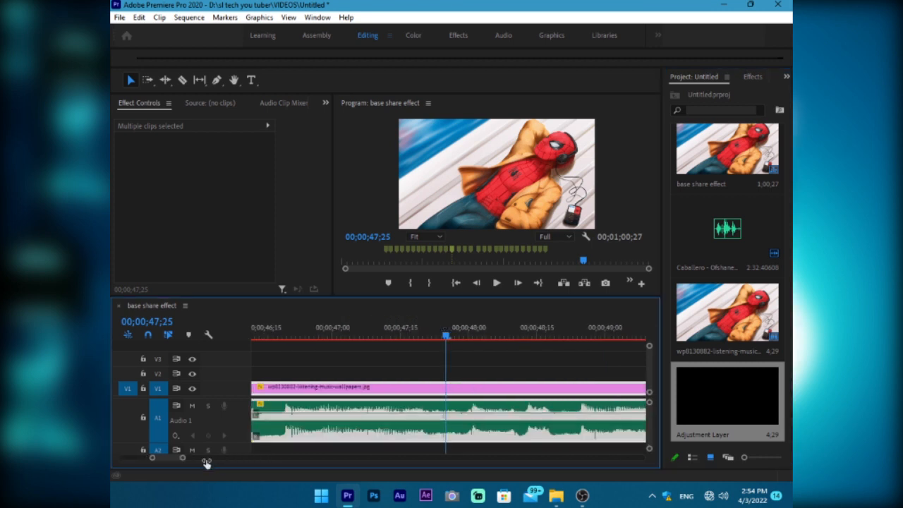
left_click(385, 261)
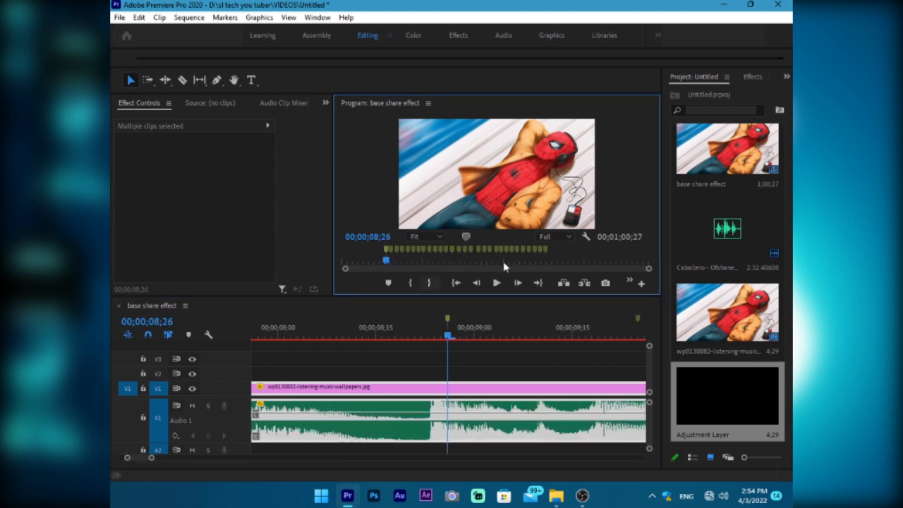
left_click(703, 416)
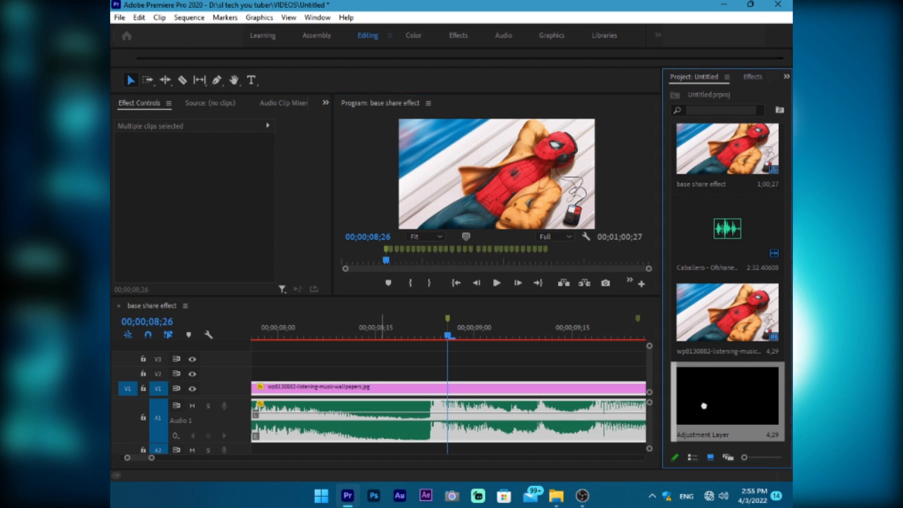
left_click_drag(703, 406, 455, 376)
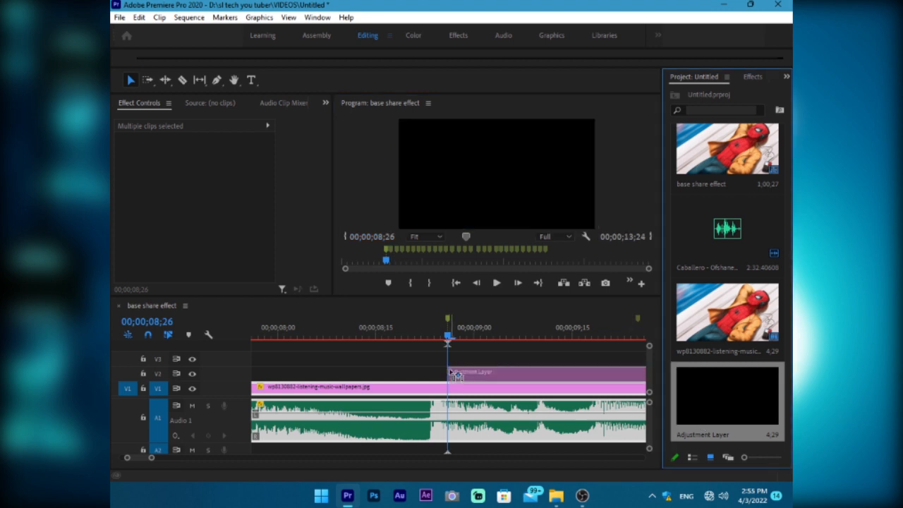
left_click_drag(455, 374, 455, 374)
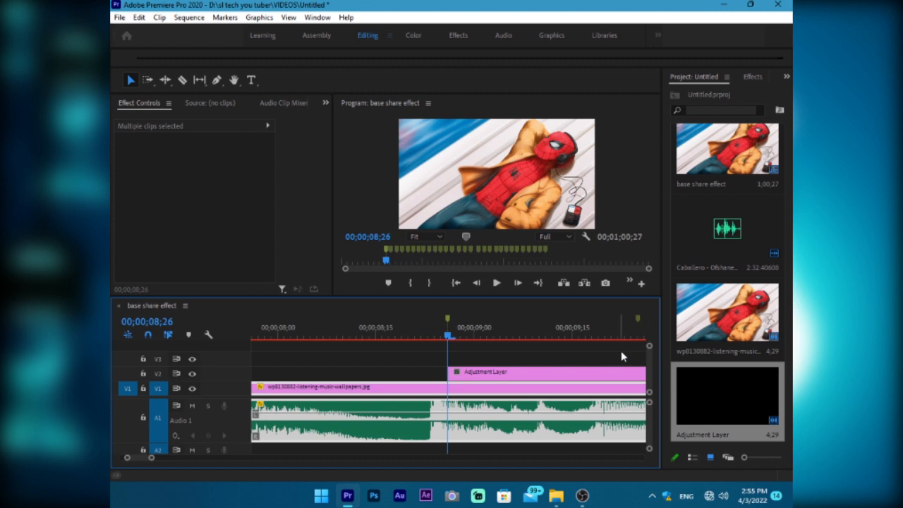
- Search the effects for "dire" and apply Directional Blur to the adjustment layer on track V2
left_click(752, 77)
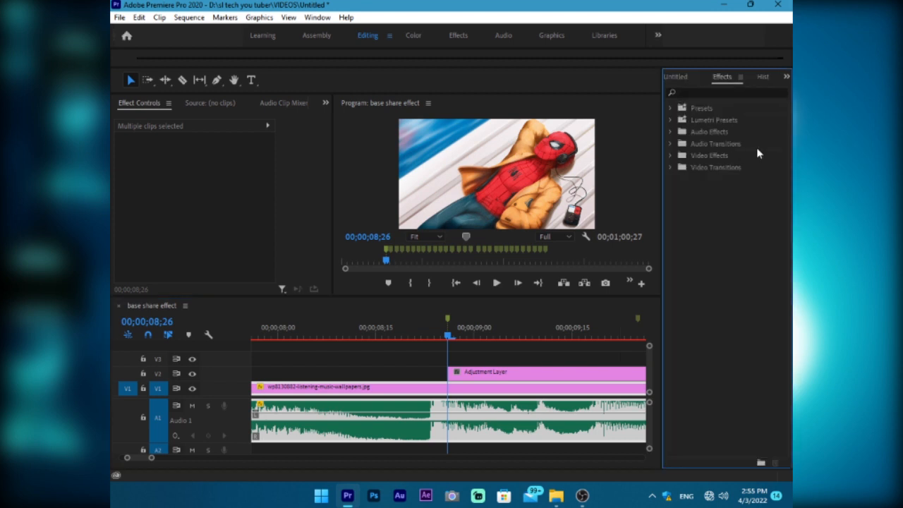
left_click(317, 19)
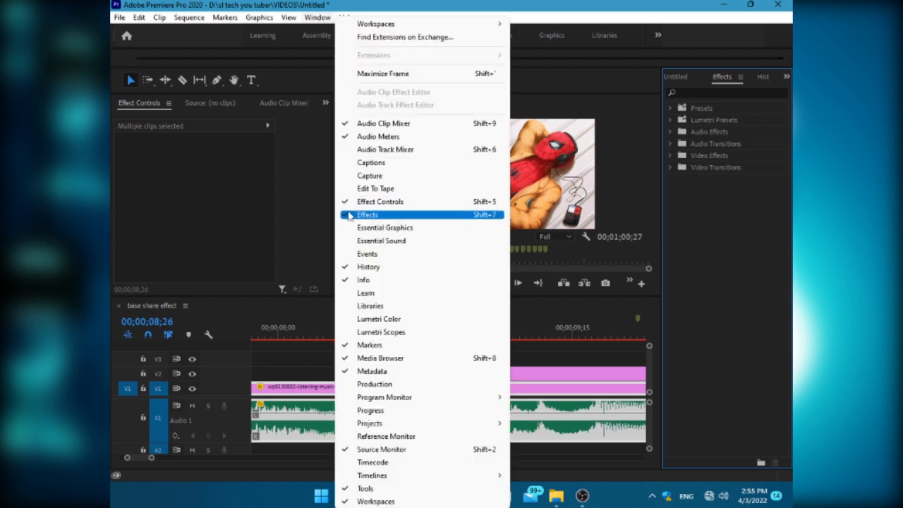
left_click(745, 207)
left_click(700, 94)
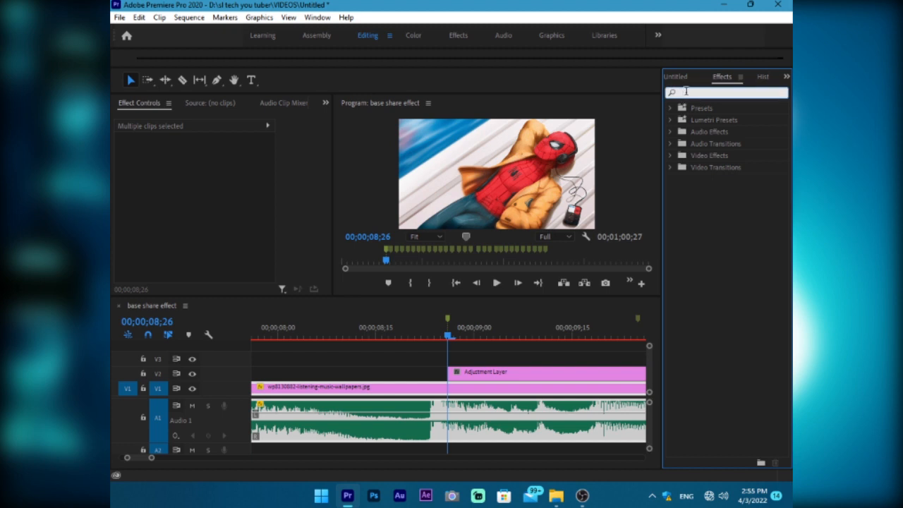
type("dire")
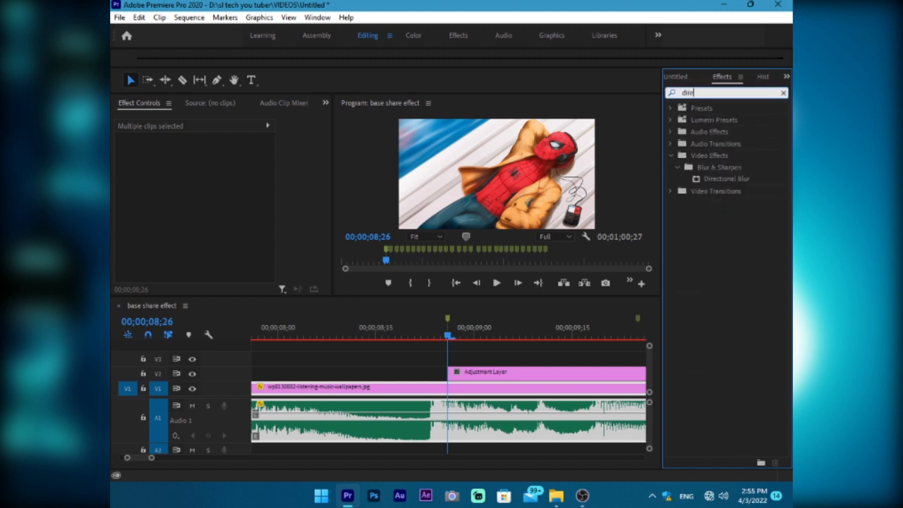
left_click(711, 180)
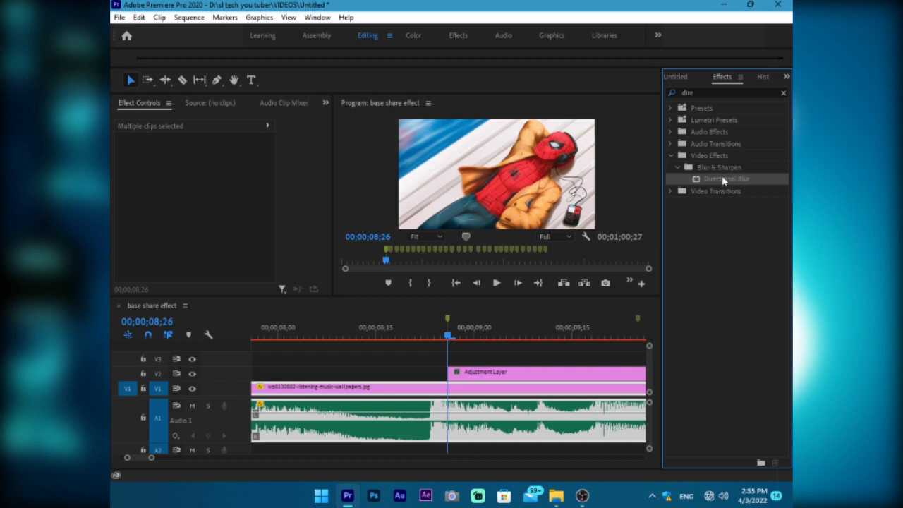
left_click_drag(745, 179, 549, 377)
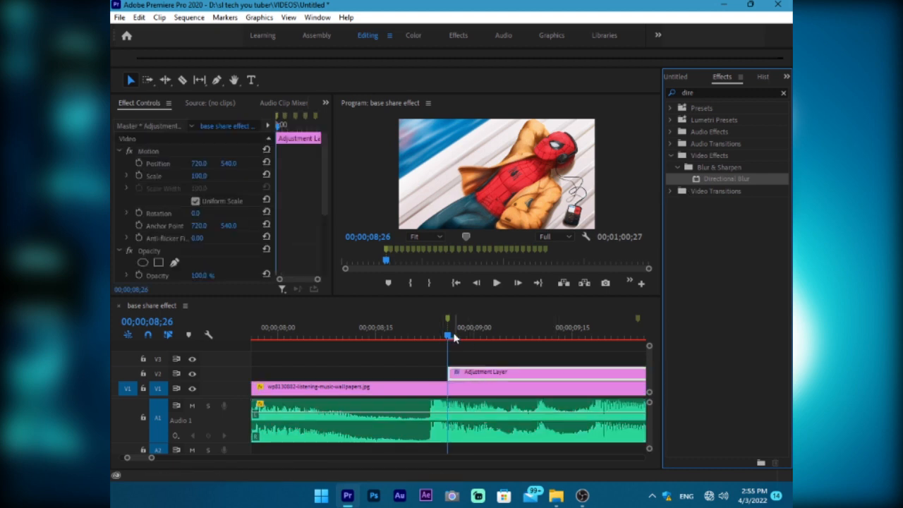
- Set the adjustment layer's Directional Blur length to 30 and bring the playhead to the layer's start at 00;00;08;26
left_click(461, 334)
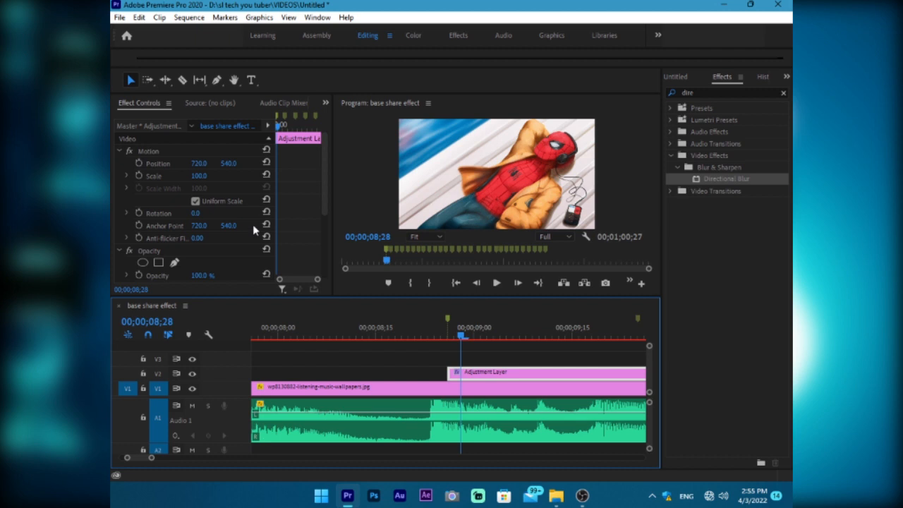
scroll(232, 241, "down", 5)
scroll(212, 231, "down", 1)
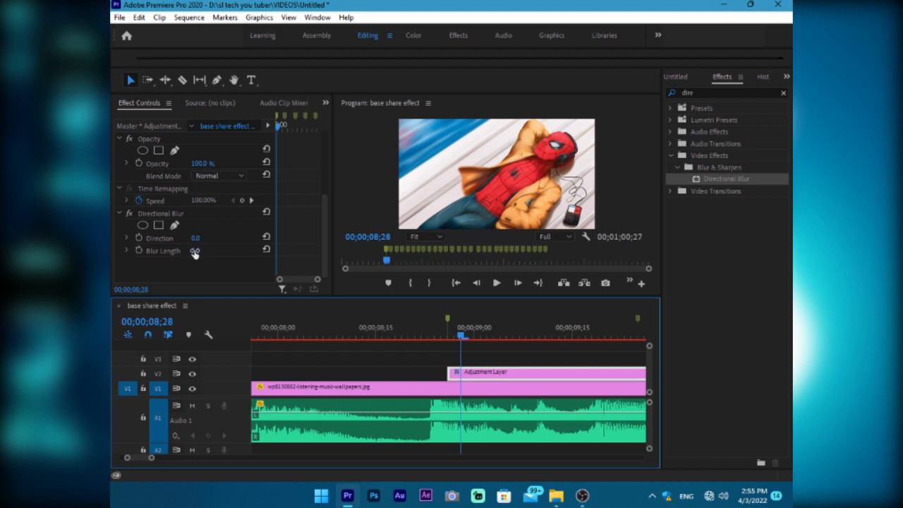
left_click(198, 252)
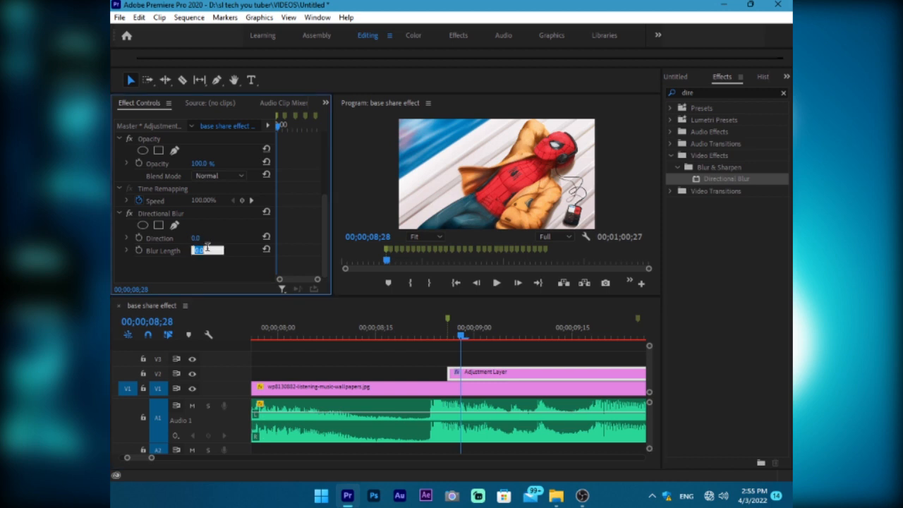
type("30")
key("Return")
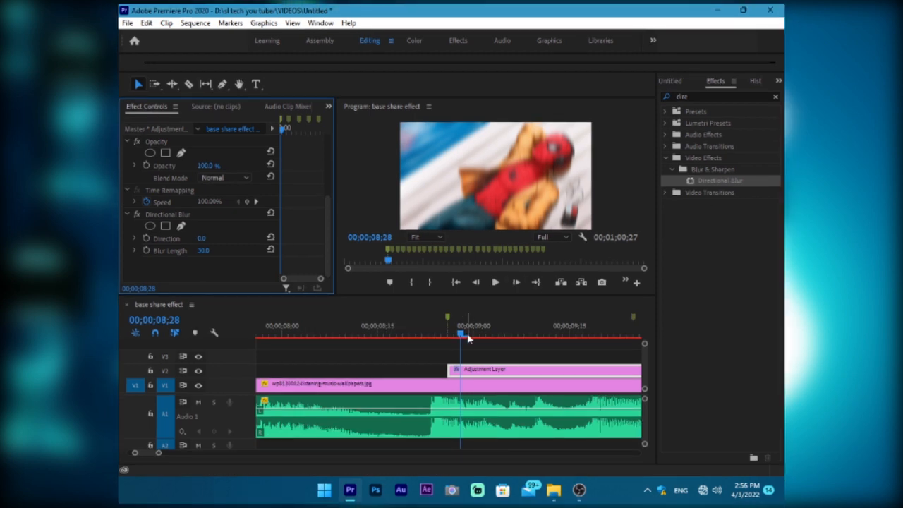
left_click(448, 332)
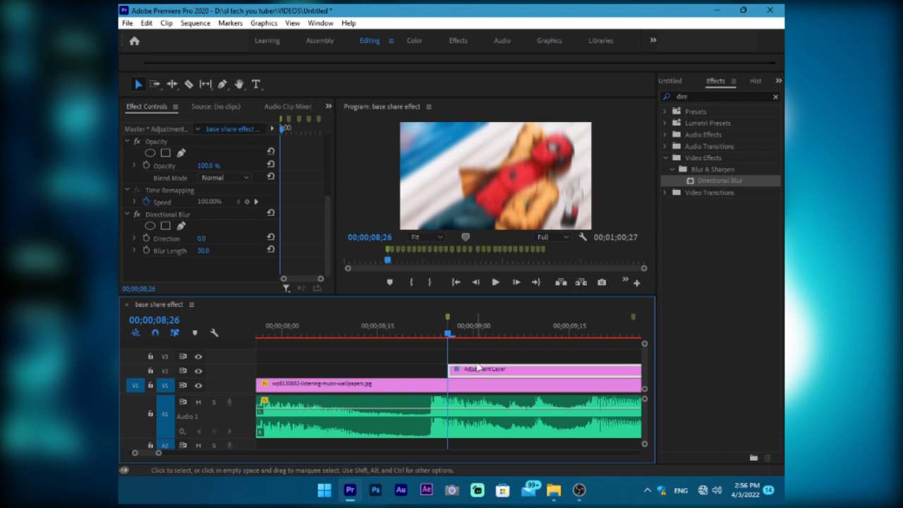
- Cut the adjustment layer on V2 every five frames, from 00;00;09;01 through 00;00;09;21, with the Razor tool
key("shift")
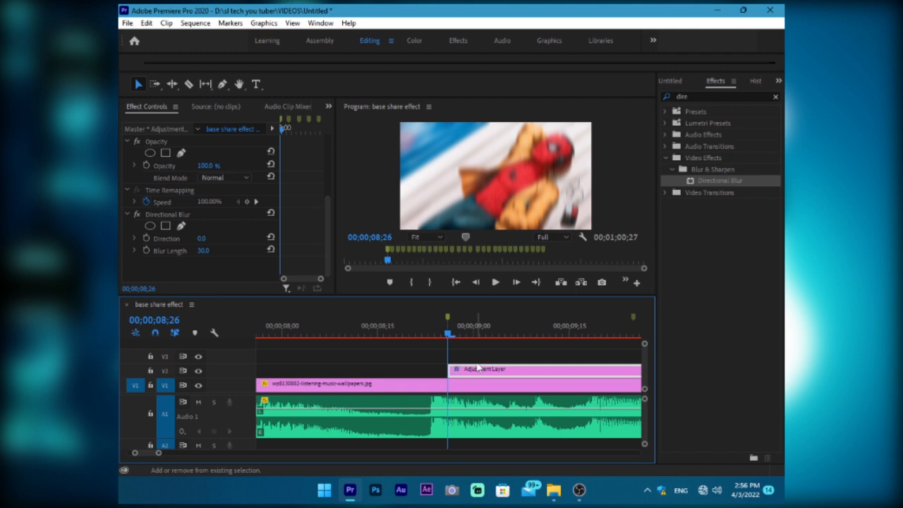
key("shift+Right")
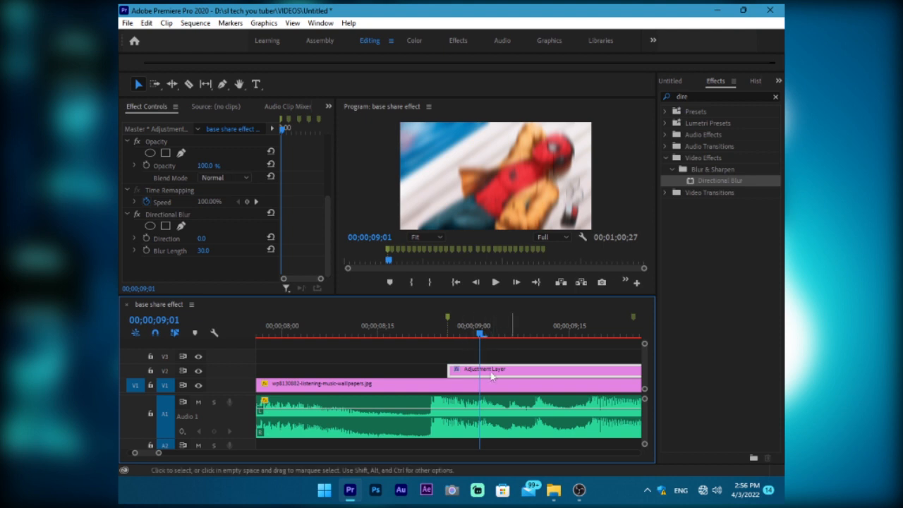
left_click(189, 84)
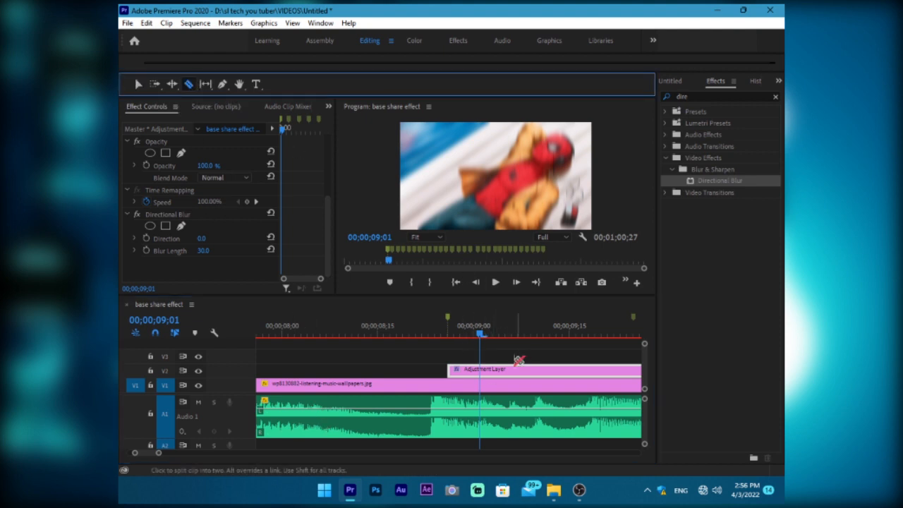
left_click(484, 373)
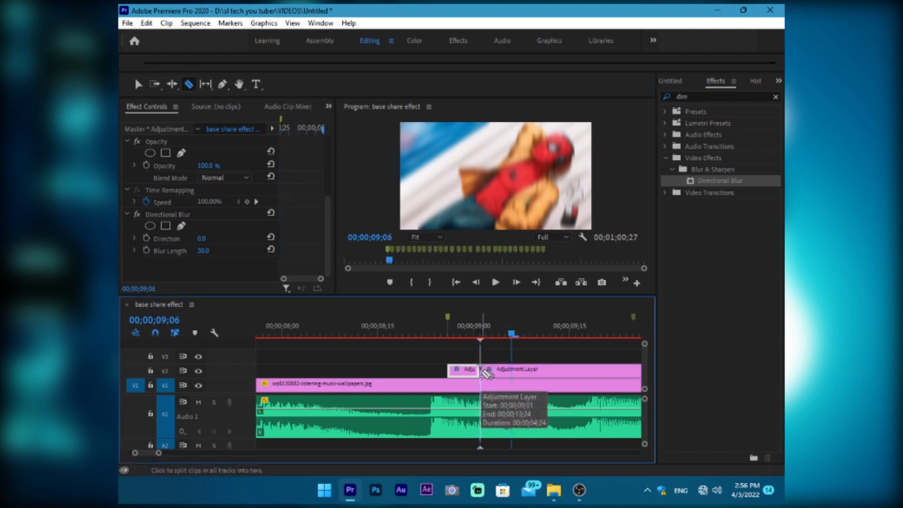
left_click(513, 370)
key("shift+Right")
left_click(551, 374)
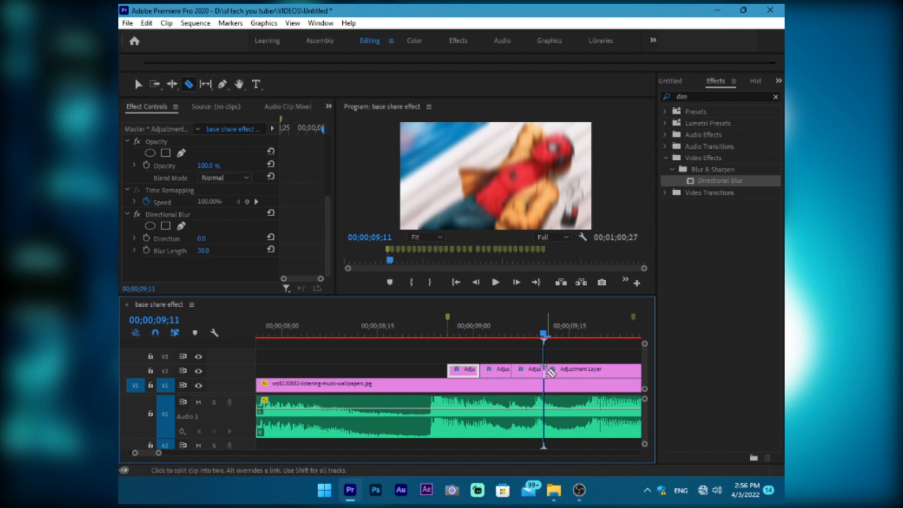
key("shift+Right")
left_click(576, 371)
key("shift+Right")
left_click(608, 372)
left_click(139, 84)
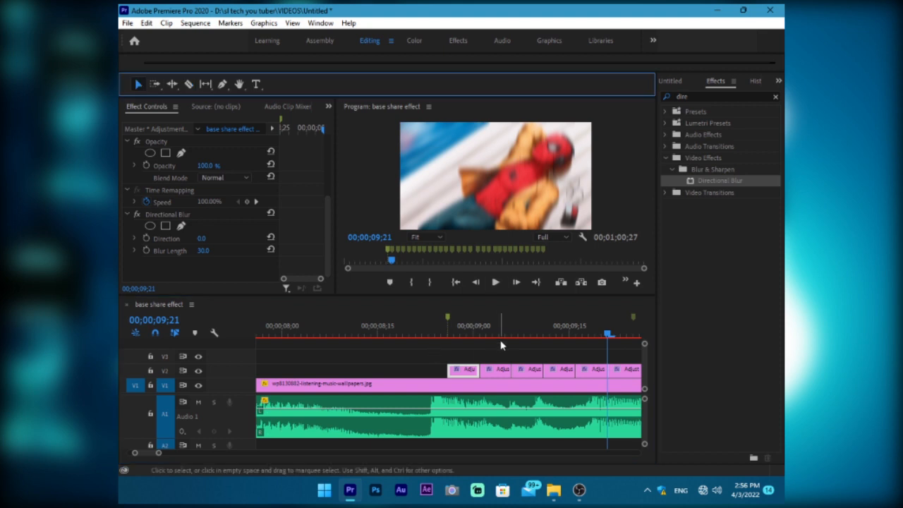
- Delete the second, fourth and sixth pieces of the cut adjustment layer on V2, keeping every other piece
left_click(501, 369)
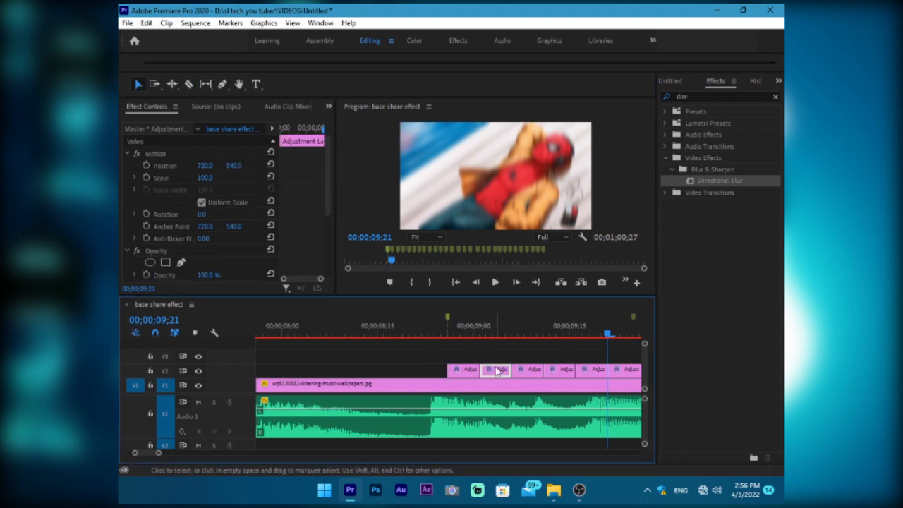
key("Delete")
left_click(565, 371)
key("Delete")
left_click(630, 371)
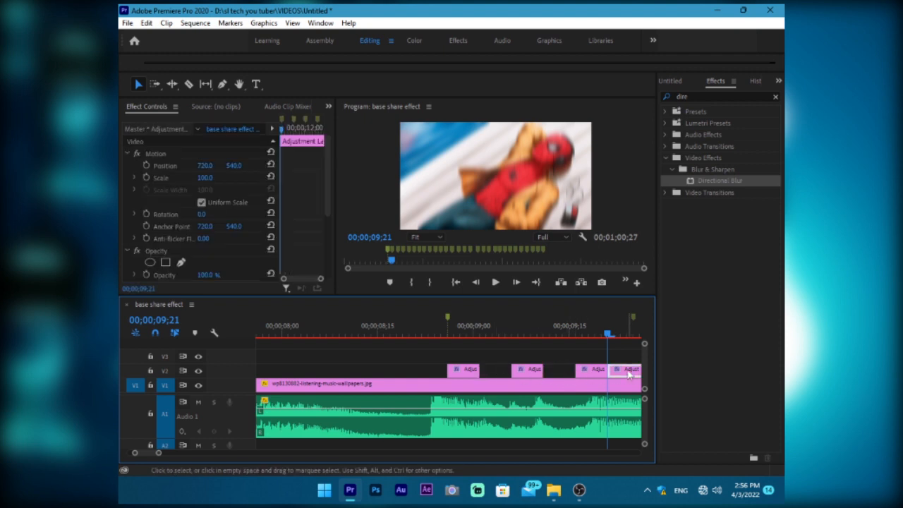
key("Delete")
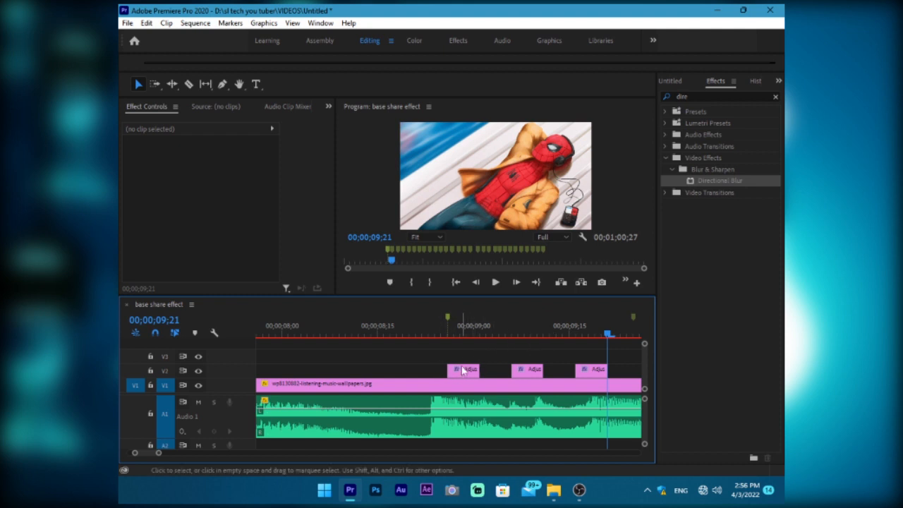
- Close up the remaining adjustment layer pieces, starting the second at 00;00;09;03 and the third at about 00;00;09;10
left_click(460, 341)
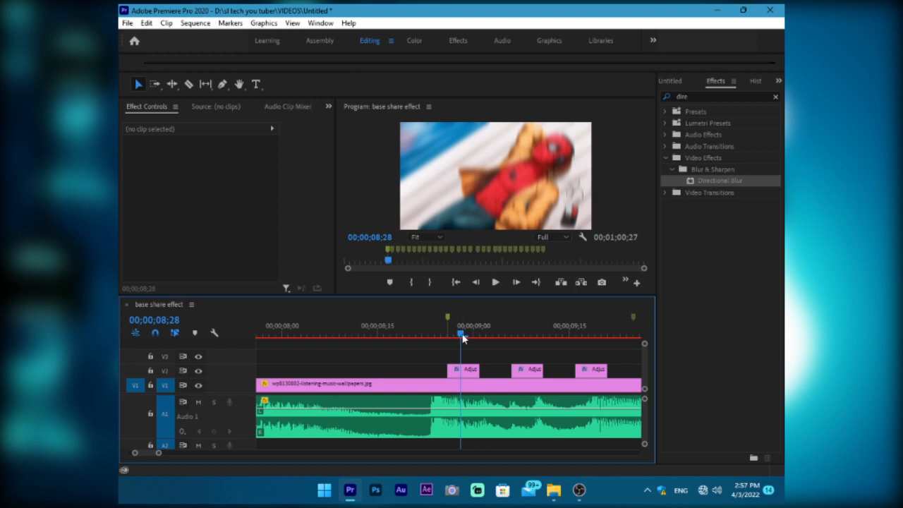
left_click_drag(463, 337, 460, 336)
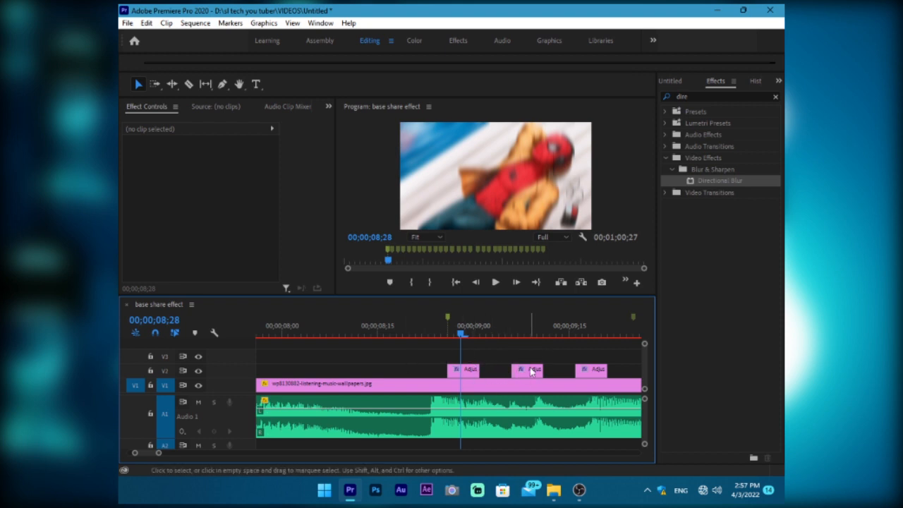
left_click_drag(532, 372, 514, 378)
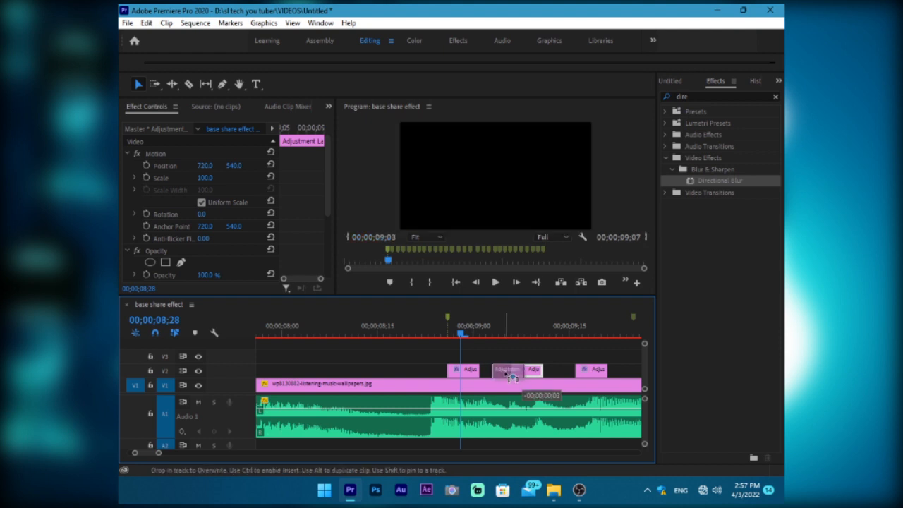
left_click_drag(512, 378, 512, 378)
left_click(493, 336)
left_click_drag(596, 369, 553, 375)
left_click_drag(158, 455, 178, 459)
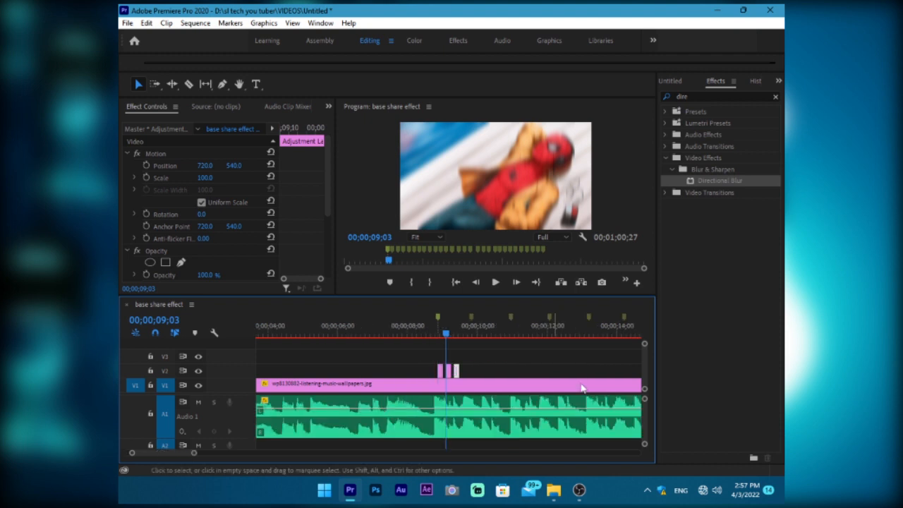
left_click(475, 368)
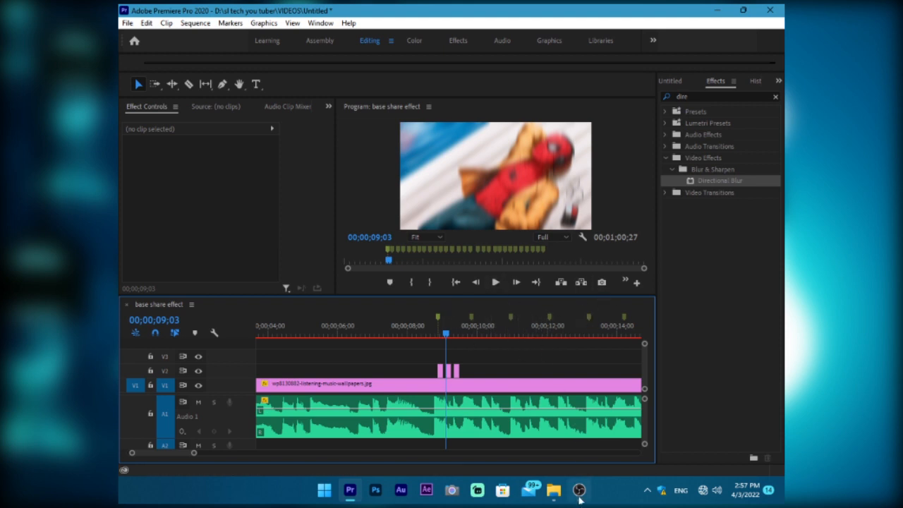
mouse_move(580, 496)
left_click(579, 490)
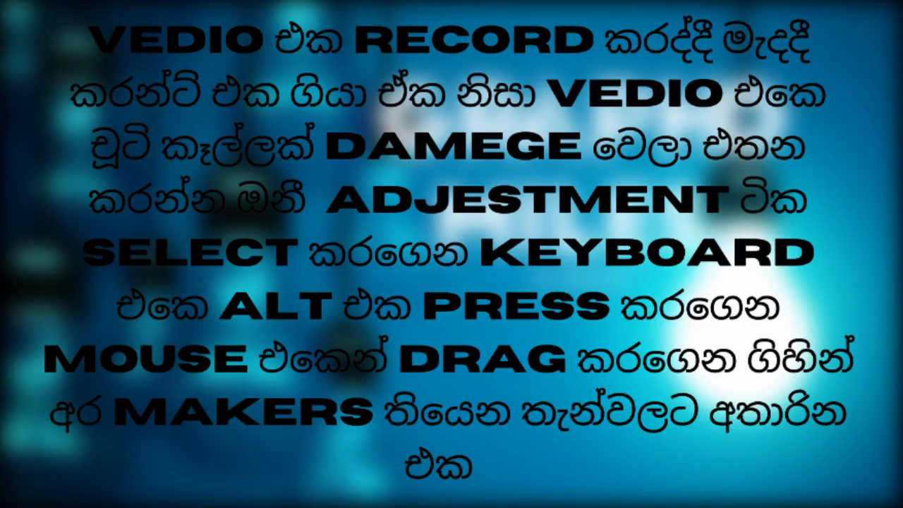